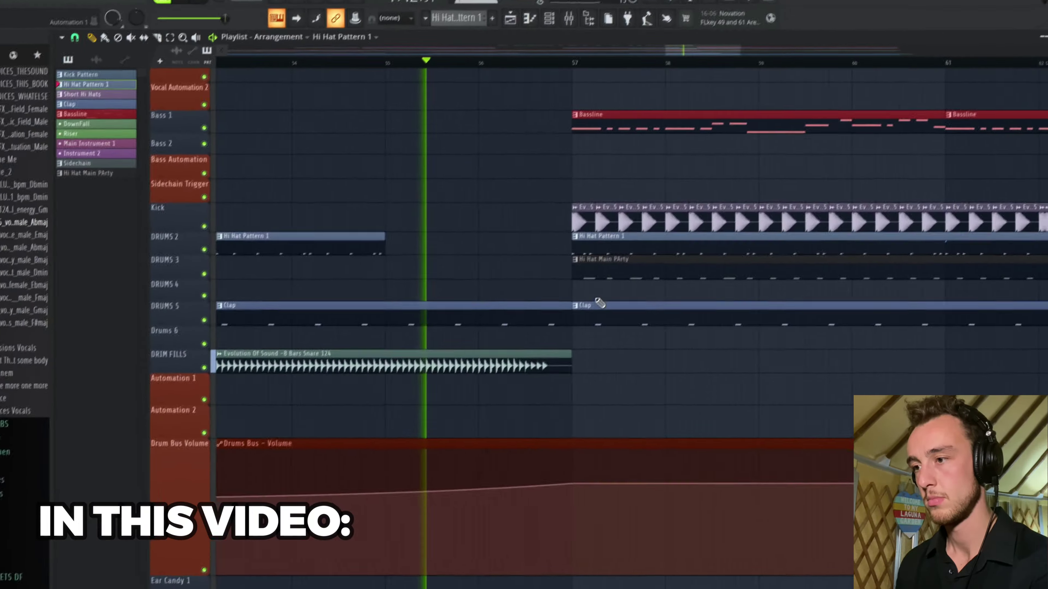
Step: Open the channel settings of the EHB_120 resampled brass clip on Instrument 1
{"action": "scroll", "coordinate": [600, 303], "scroll_direction": "down", "scroll_amount": 3}
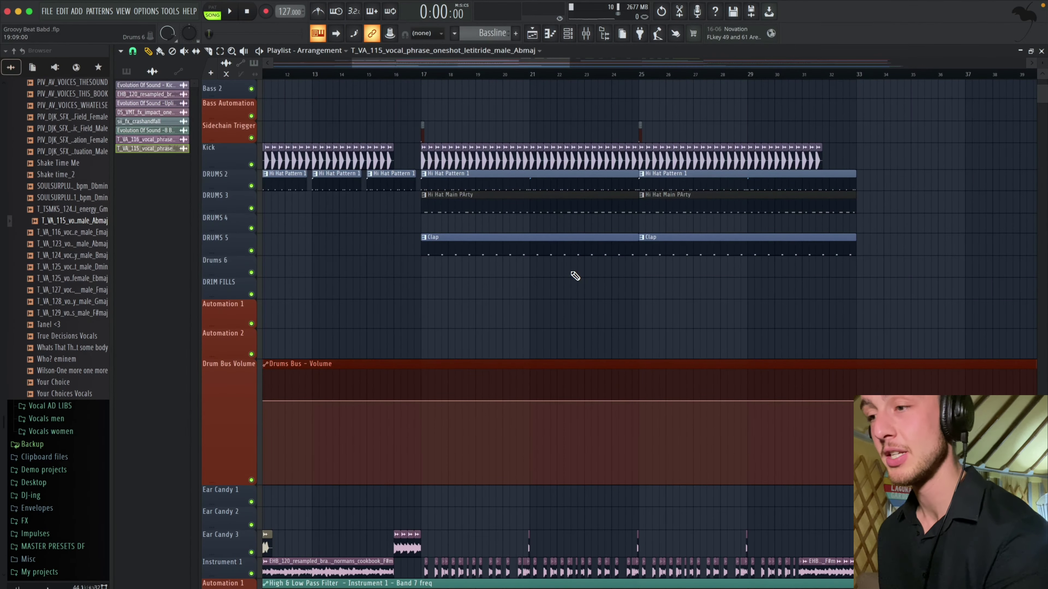
{"action": "scroll", "coordinate": [576, 276], "scroll_direction": "down", "scroll_amount": 5}
{"action": "scroll", "coordinate": [576, 276], "scroll_direction": "left", "scroll_amount": 5}
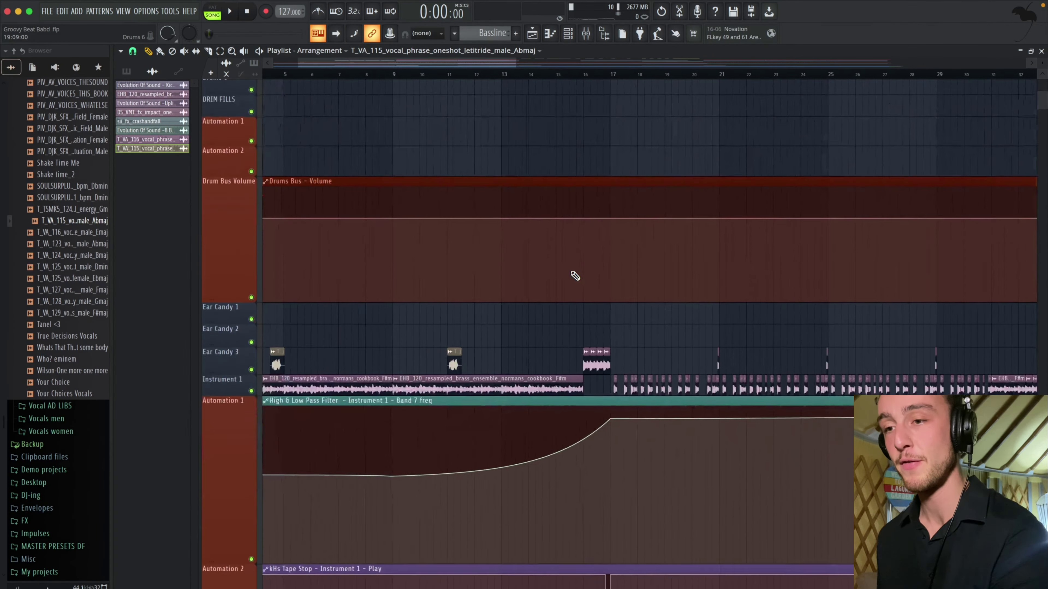
{"action": "scroll", "coordinate": [439, 366], "scroll_direction": "down", "scroll_amount": 3}
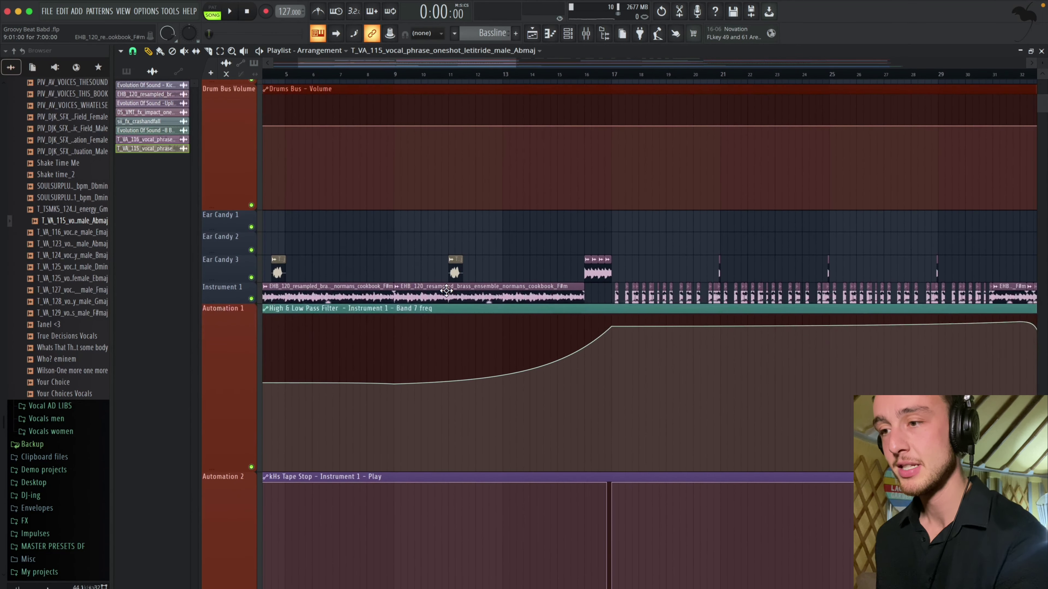
{"action": "double_click", "coordinate": [438, 293]}
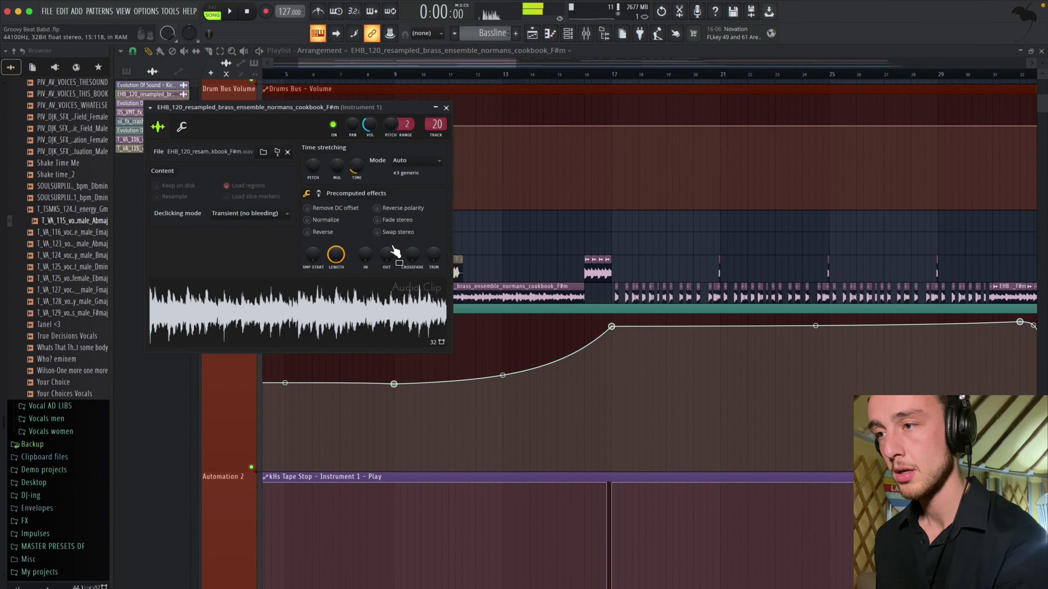
{"action": "left_click", "coordinate": [445, 108]}
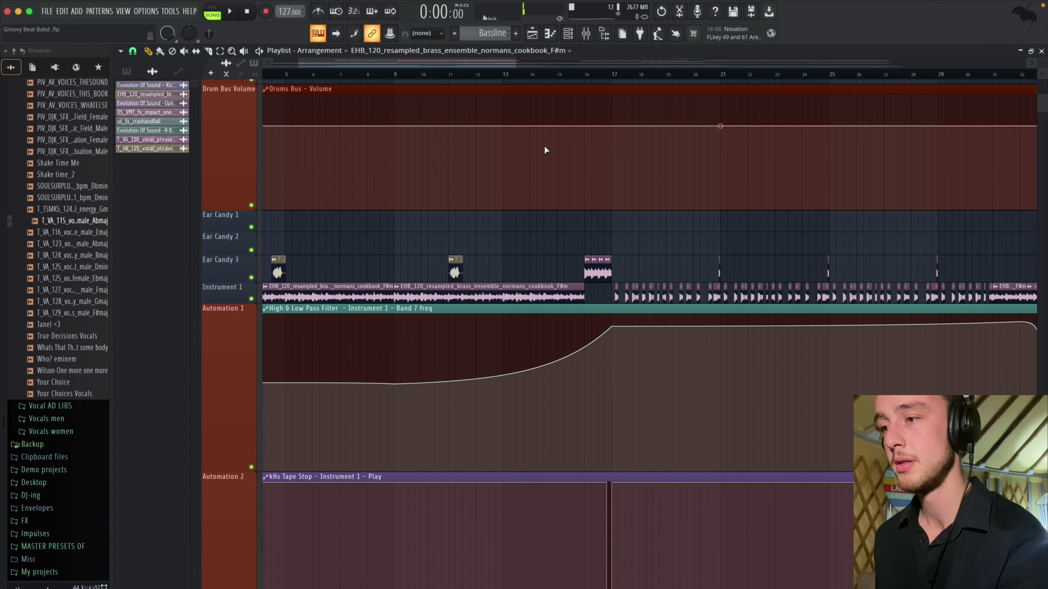
{"action": "scroll", "coordinate": [730, 154], "scroll_direction": "right", "scroll_amount": 2}
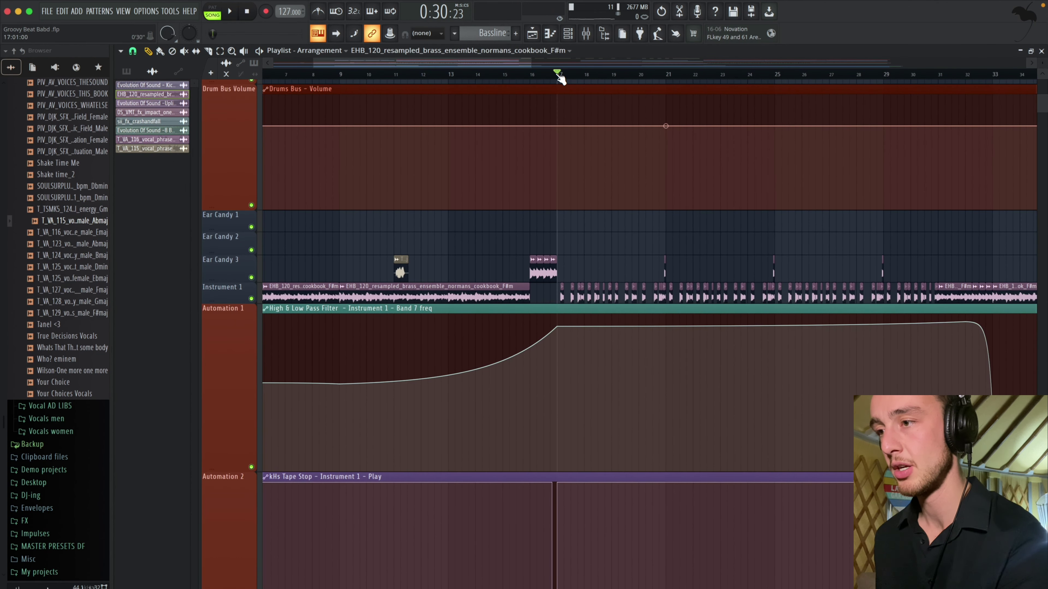
{"action": "double_click", "coordinate": [519, 296]}
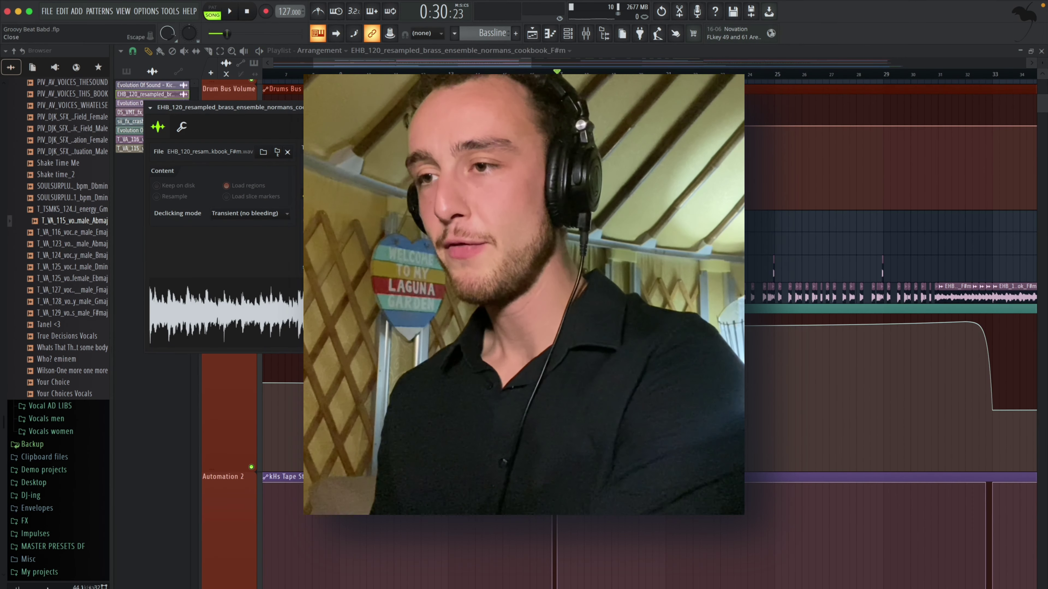
Step: Close the EHB_120 brass sample's channel settings with Escape
{"action": "key", "text": "Escape"}
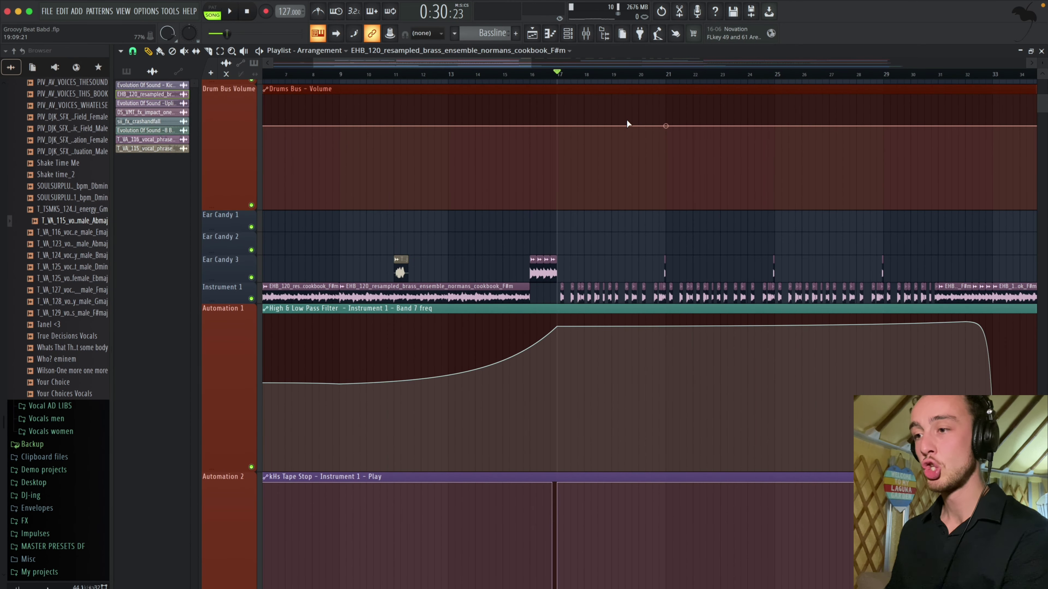
Step: Play the arrangement briefly, stop it, and bring the drum tracks into view
{"action": "scroll", "coordinate": [573, 283], "scroll_direction": "up", "scroll_amount": 5}
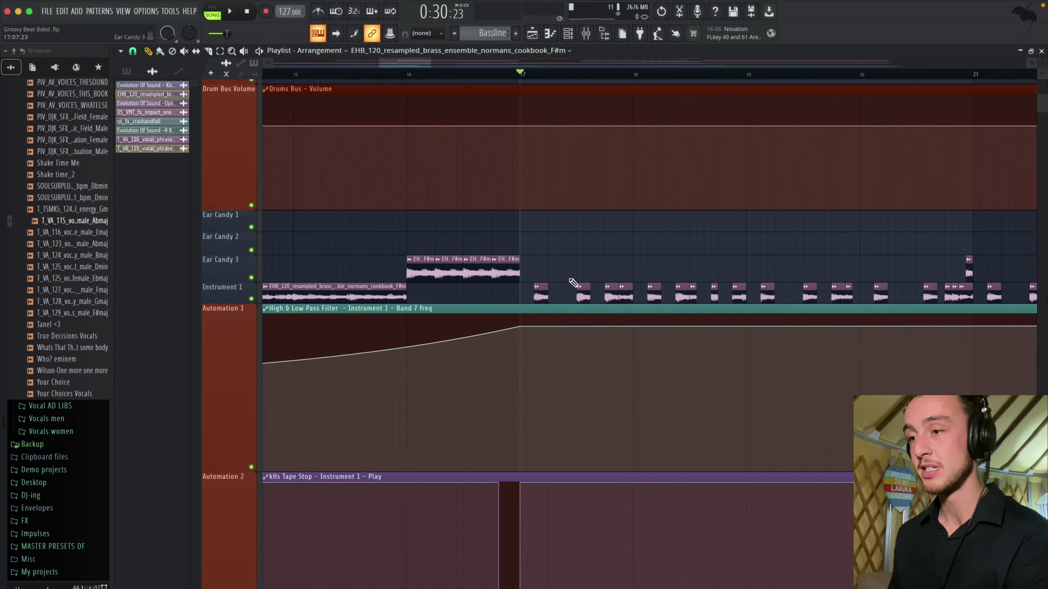
{"action": "key", "text": "space"}
{"action": "scroll", "coordinate": [573, 282], "scroll_direction": "up", "scroll_amount": 3}
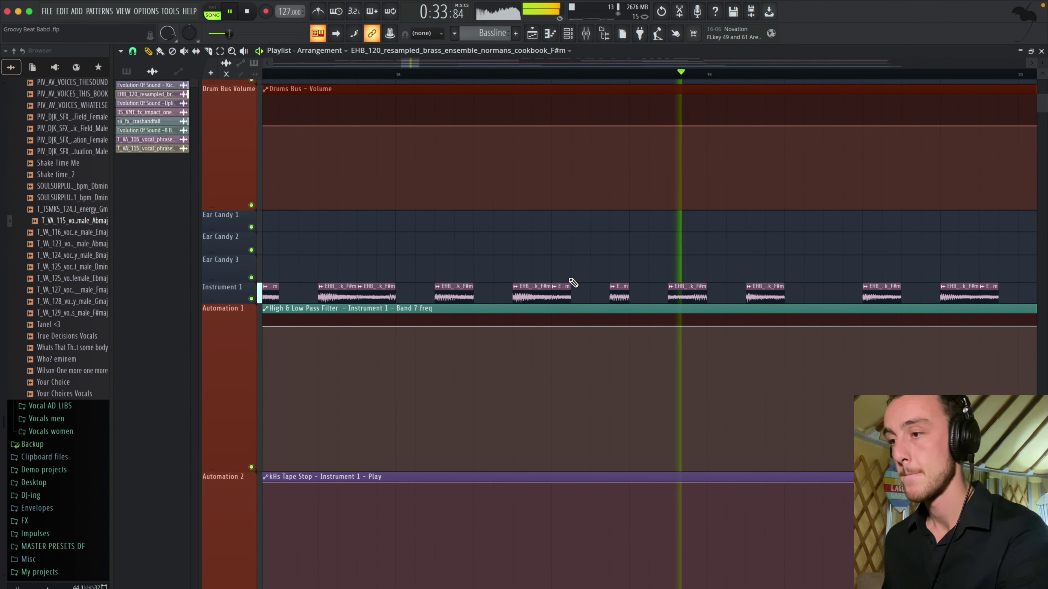
{"action": "key", "text": "space"}
{"action": "scroll", "coordinate": [573, 283], "scroll_direction": "down", "scroll_amount": 5}
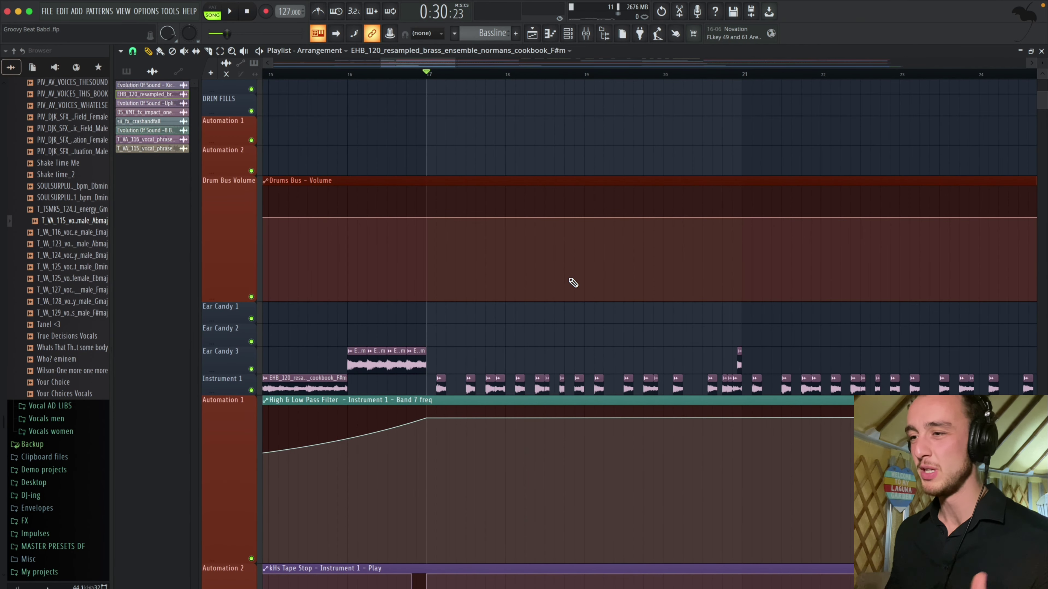
{"action": "scroll", "coordinate": [573, 282], "scroll_direction": "down", "scroll_amount": 4}
{"action": "scroll", "coordinate": [573, 283], "scroll_direction": "up", "scroll_amount": 8}
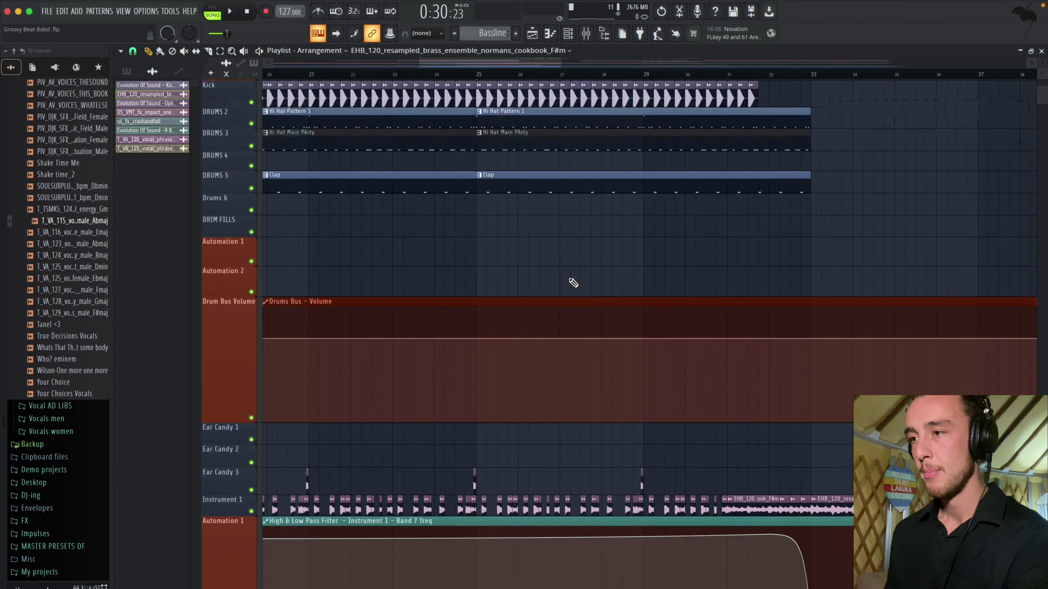
{"action": "scroll", "coordinate": [573, 282], "scroll_direction": "up", "scroll_amount": 1}
{"action": "scroll", "coordinate": [383, 313], "scroll_direction": "up", "scroll_amount": 4}
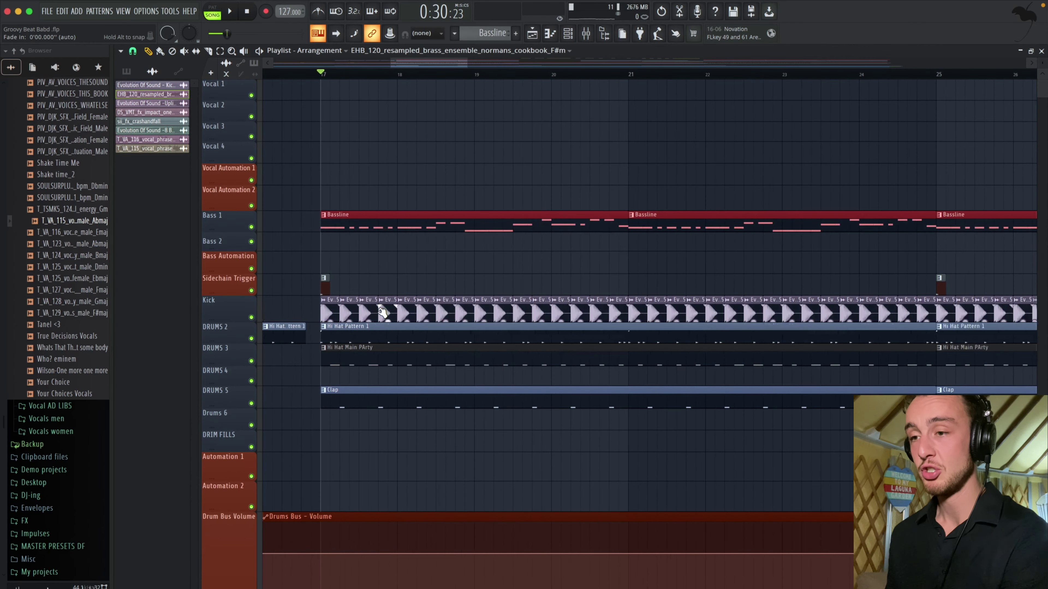
Step: Inspect the Hi Hat Main PArty notes in the piano roll, then return to the stopped playlist
{"action": "double_click", "coordinate": [344, 356]}
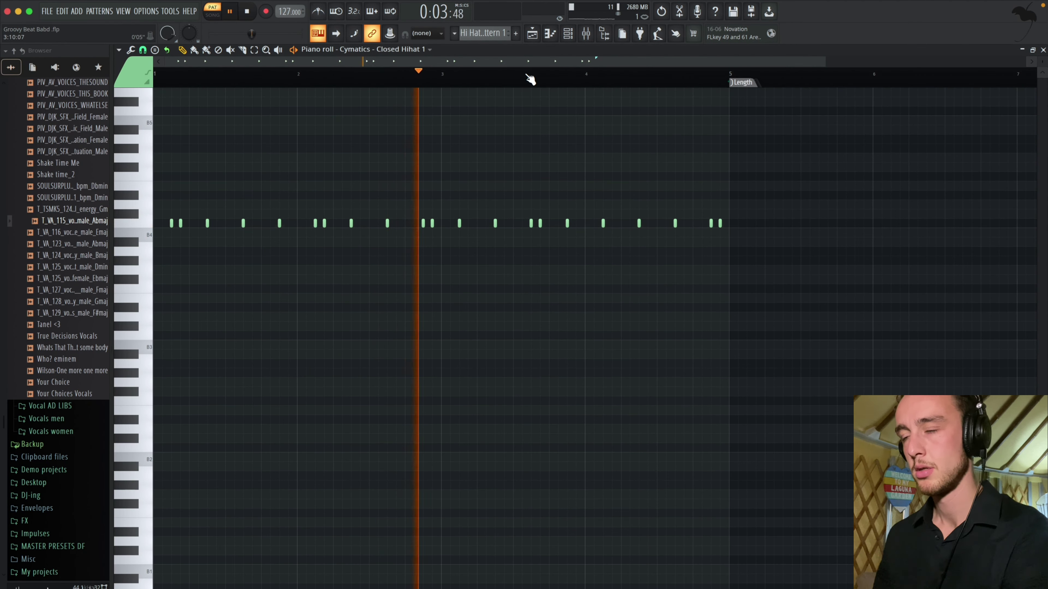
{"action": "key", "text": "space"}
{"action": "left_click", "coordinate": [534, 35]}
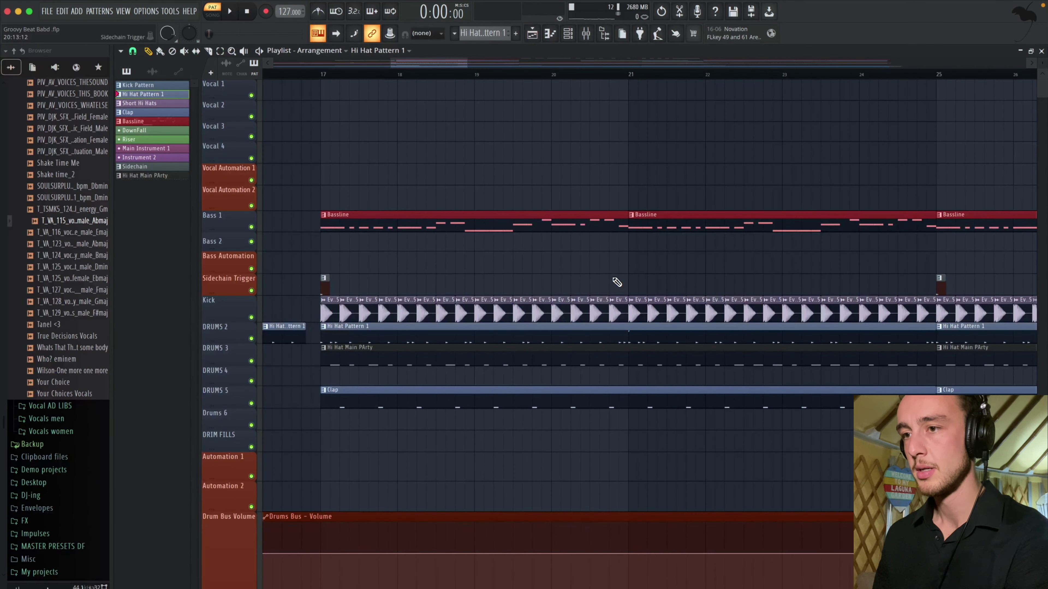
{"action": "scroll", "coordinate": [379, 185], "scroll_direction": "down", "scroll_amount": 5}
{"action": "scroll", "coordinate": [397, 186], "scroll_direction": "right", "scroll_amount": 2}
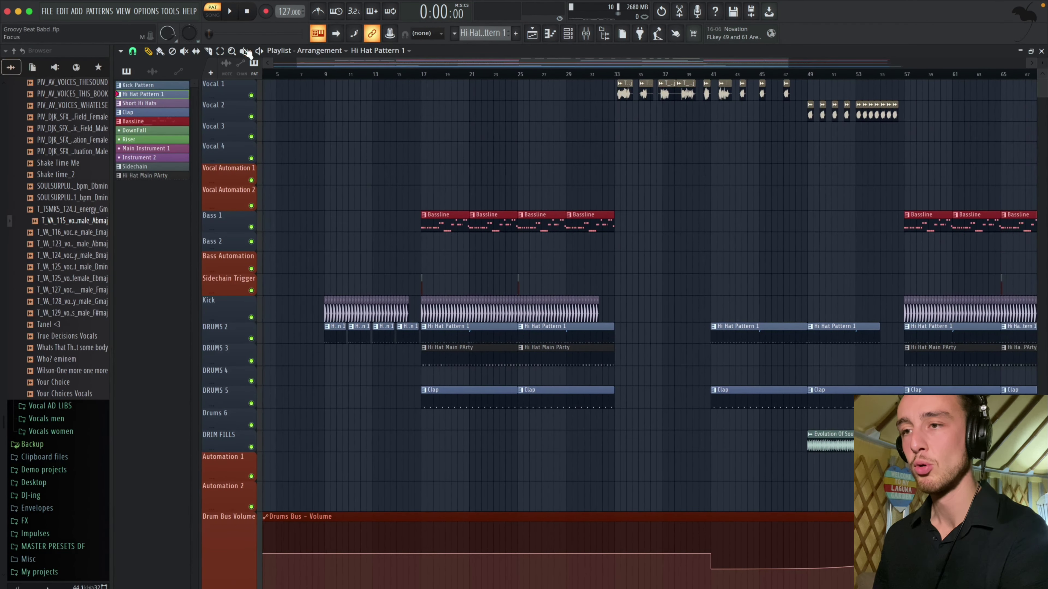
{"action": "scroll", "coordinate": [301, 147], "scroll_direction": "down", "scroll_amount": 10}
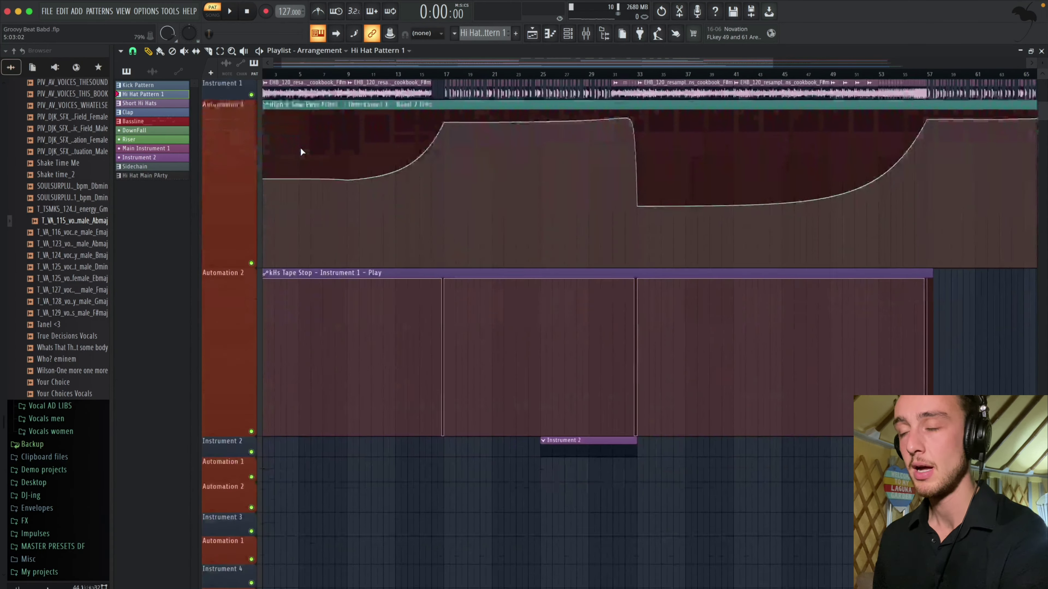
{"action": "scroll", "coordinate": [300, 148], "scroll_direction": "down", "scroll_amount": 10}
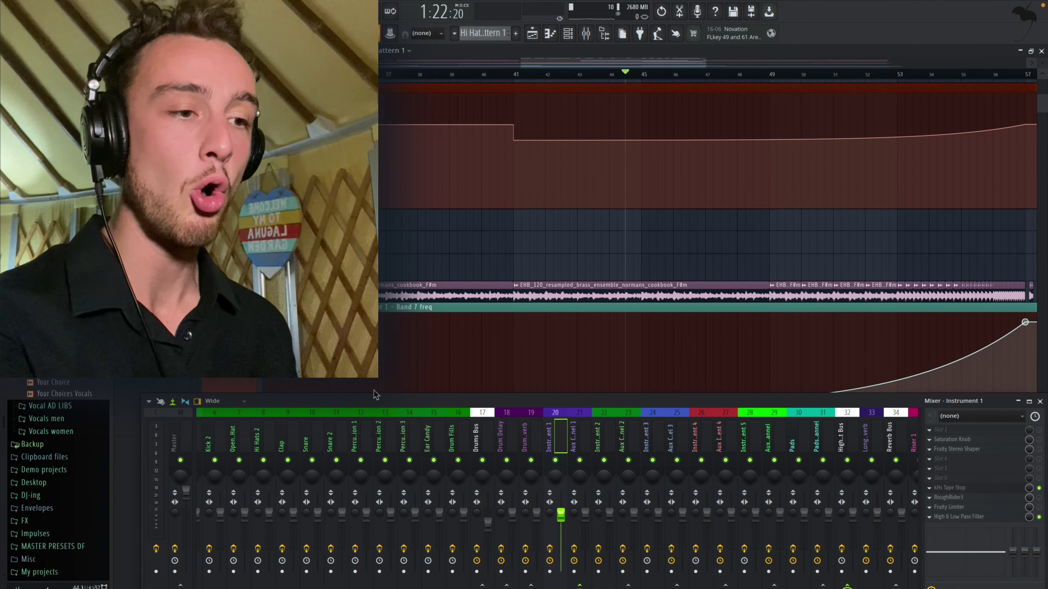
Step: Select the Open Hi Hat mixer track and check its Fruity Parametric EQ 2
{"action": "scroll", "coordinate": [385, 421], "scroll_direction": "left", "scroll_amount": 5}
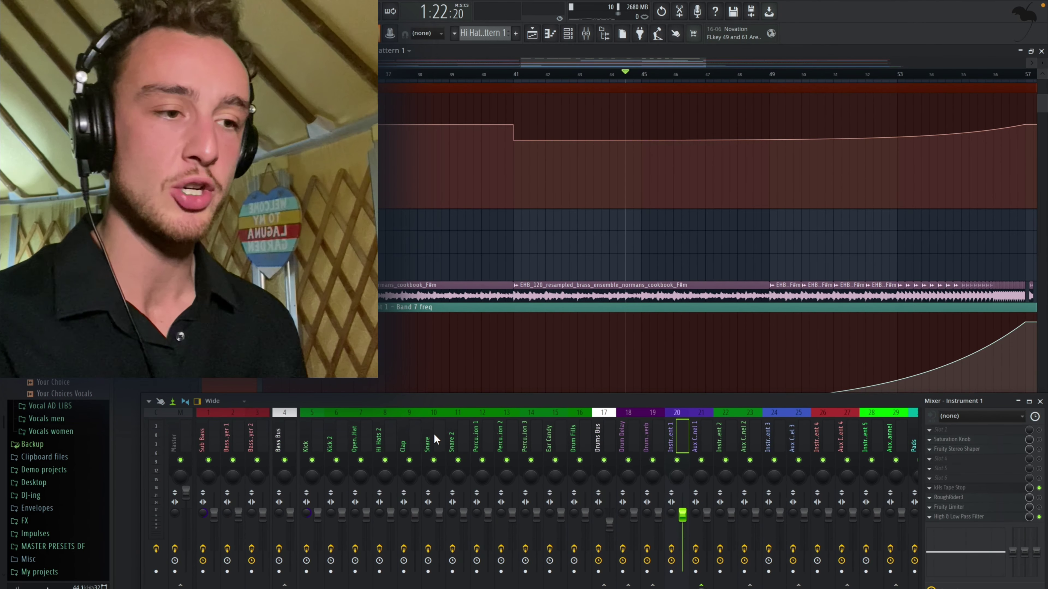
{"action": "left_click", "coordinate": [354, 432]}
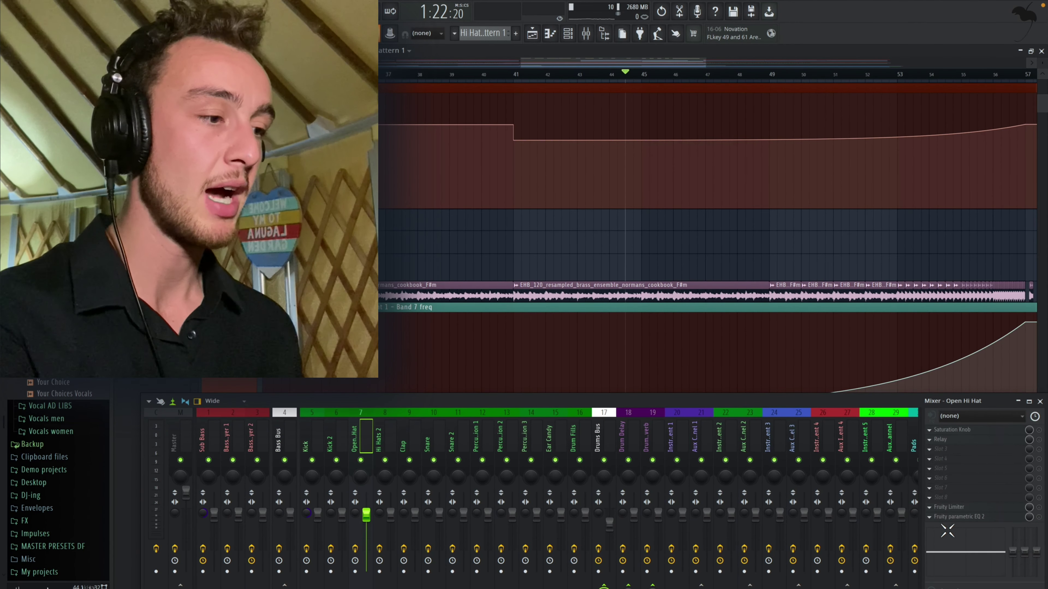
{"action": "left_click", "coordinate": [953, 519]}
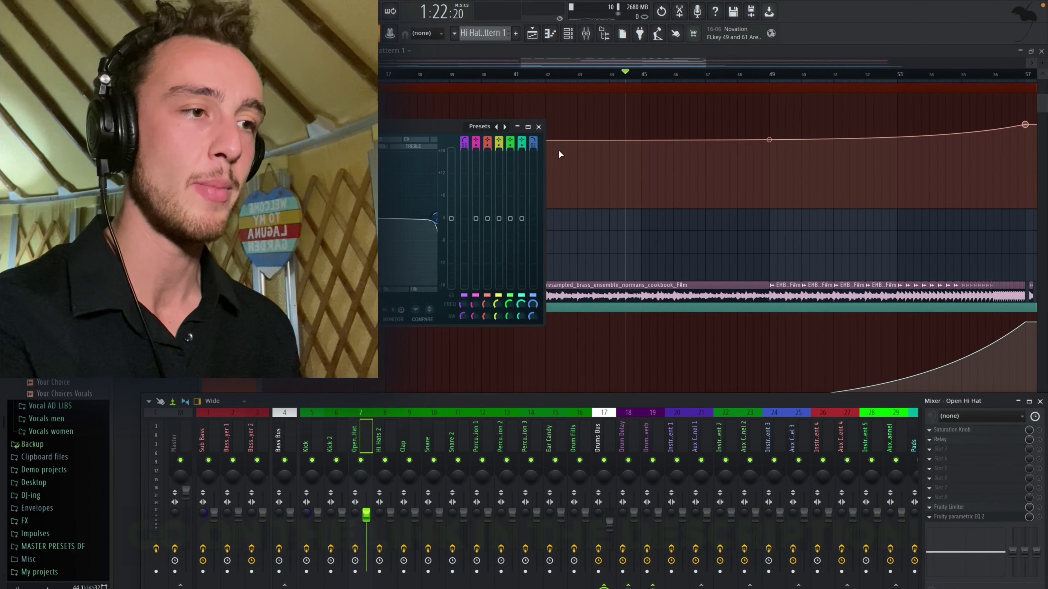
{"action": "left_click", "coordinate": [538, 127]}
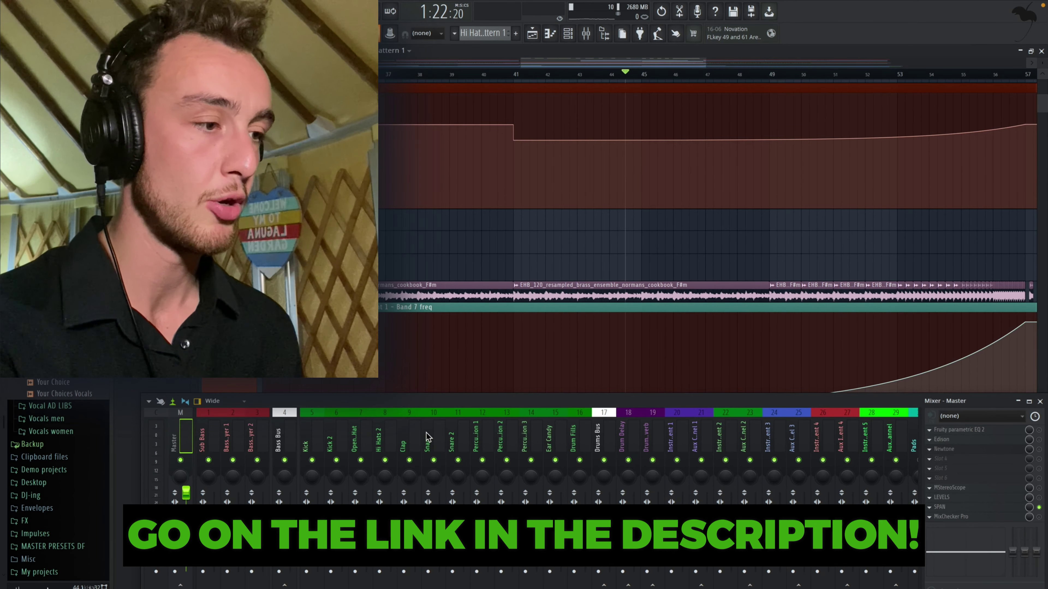
Step: Scroll the mixer to the Vocal Bus, Master Bus and Aux Channel 2 effect chain
{"action": "scroll", "coordinate": [427, 437], "scroll_direction": "right", "scroll_amount": 6}
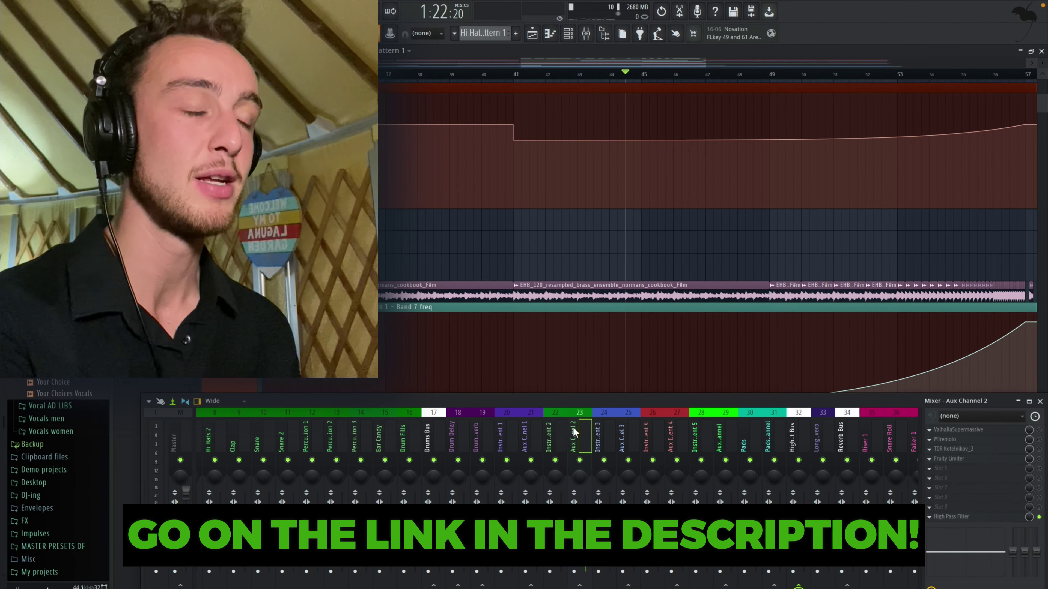
{"action": "scroll", "coordinate": [575, 432], "scroll_direction": "right", "scroll_amount": 5}
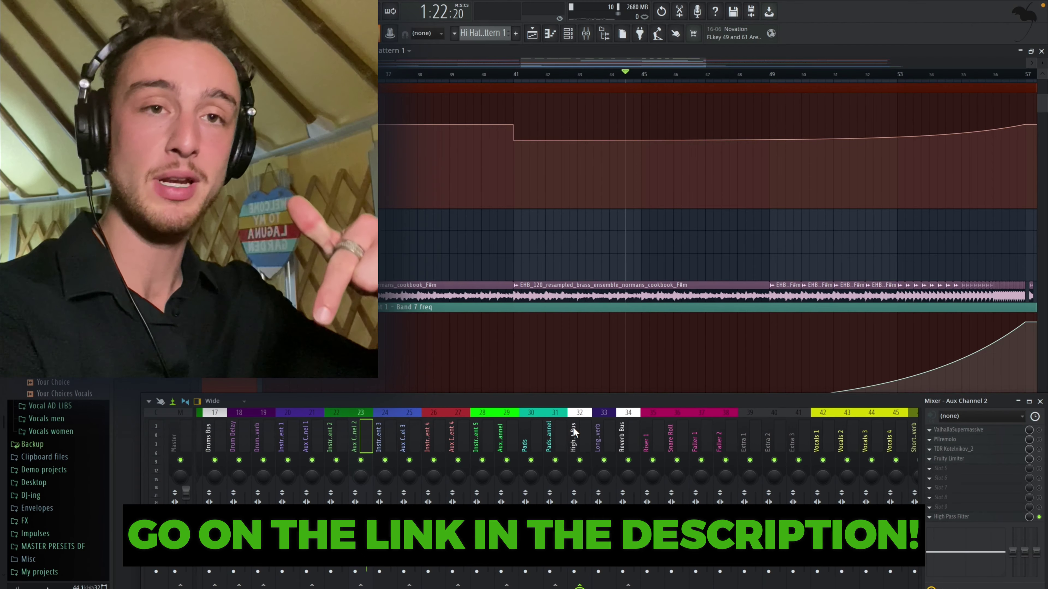
{"action": "scroll", "coordinate": [634, 435], "scroll_direction": "right", "scroll_amount": 1}
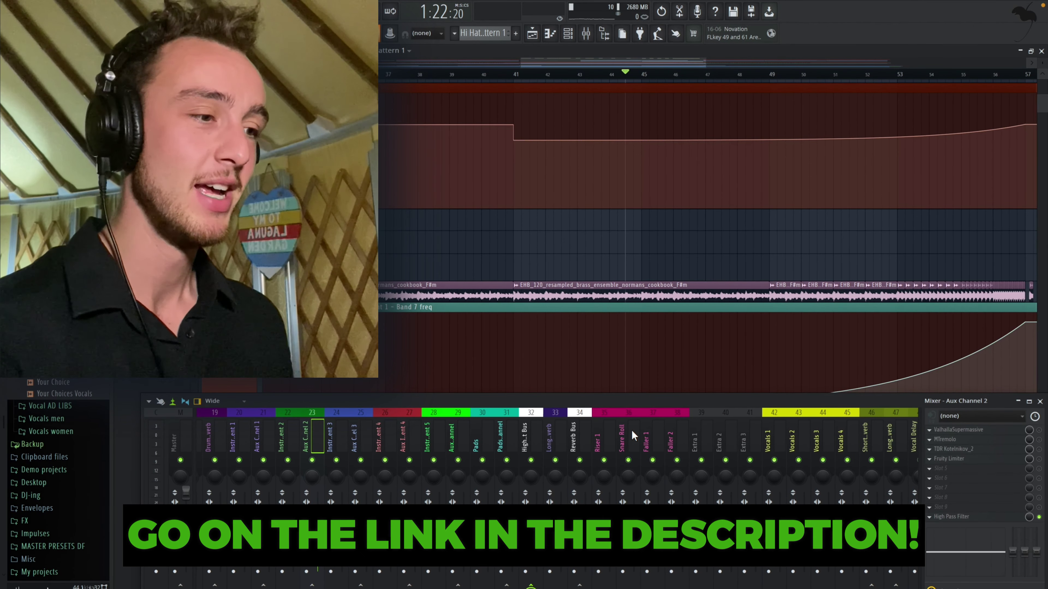
{"action": "scroll", "coordinate": [634, 436], "scroll_direction": "right", "scroll_amount": 8}
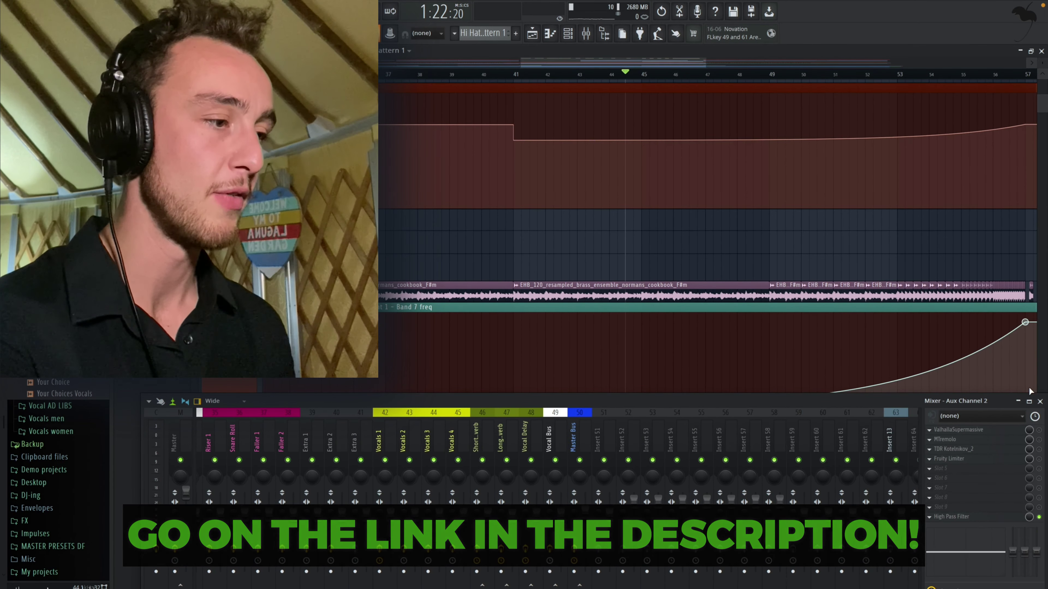
{"action": "key", "text": "F9"}
{"action": "scroll", "coordinate": [817, 377], "scroll_direction": "down", "scroll_amount": 2}
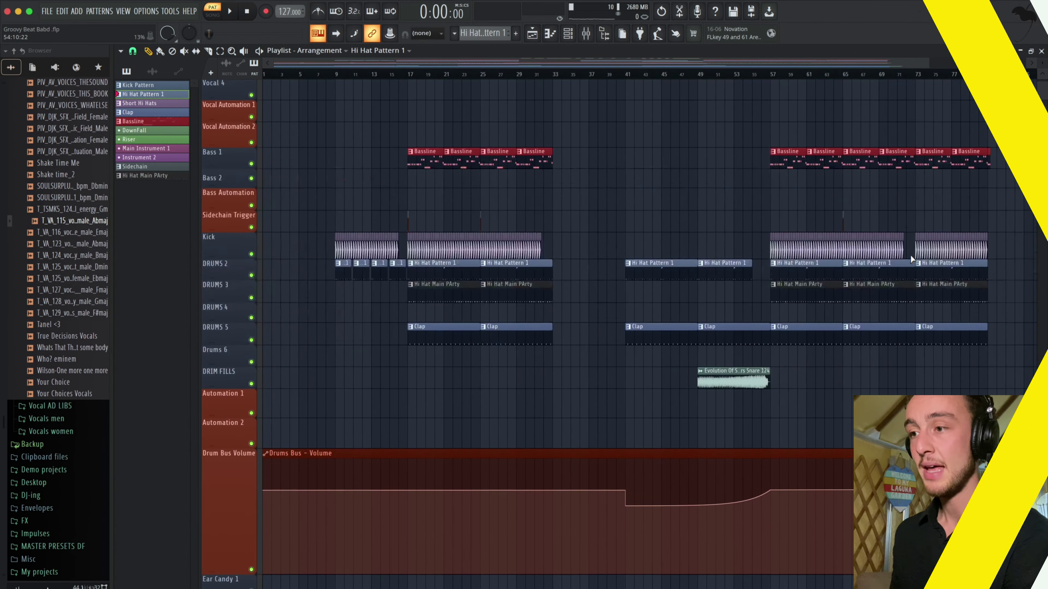
{"action": "scroll", "coordinate": [910, 255], "scroll_direction": "up", "scroll_amount": 2}
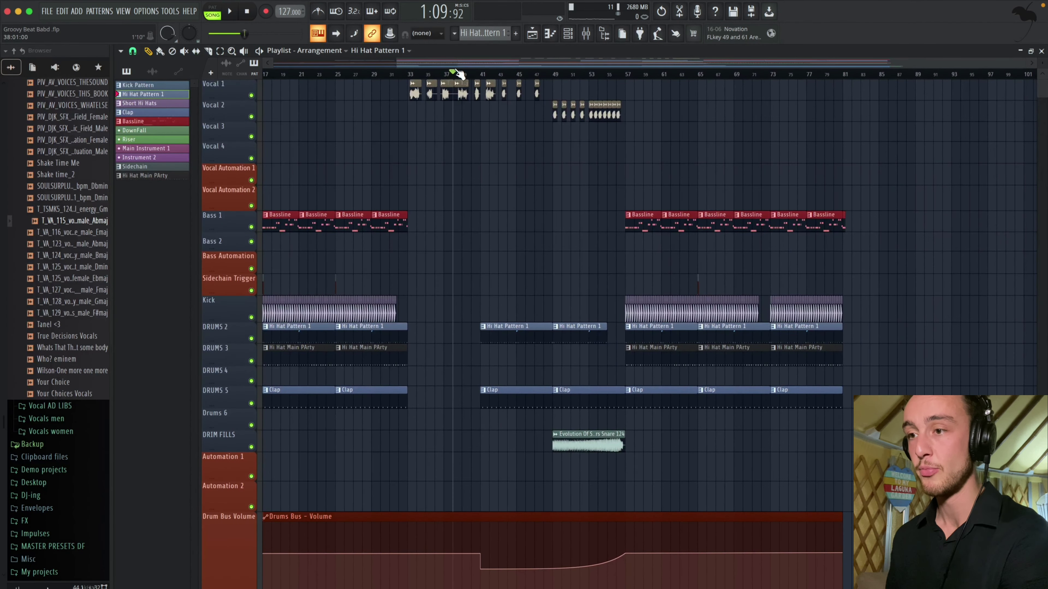
{"action": "key", "text": "space"}
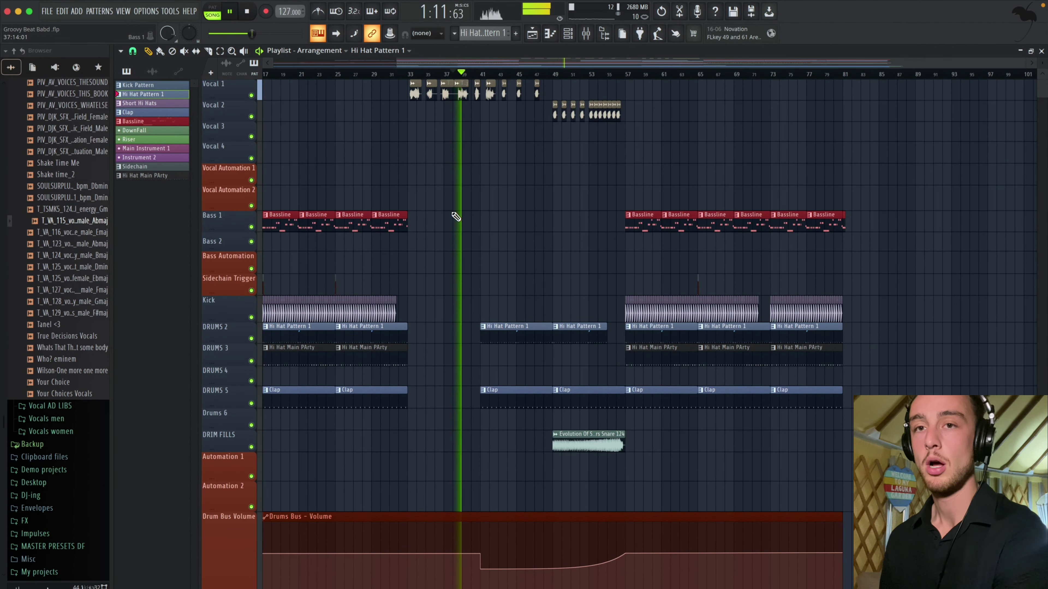
{"action": "key", "text": "space"}
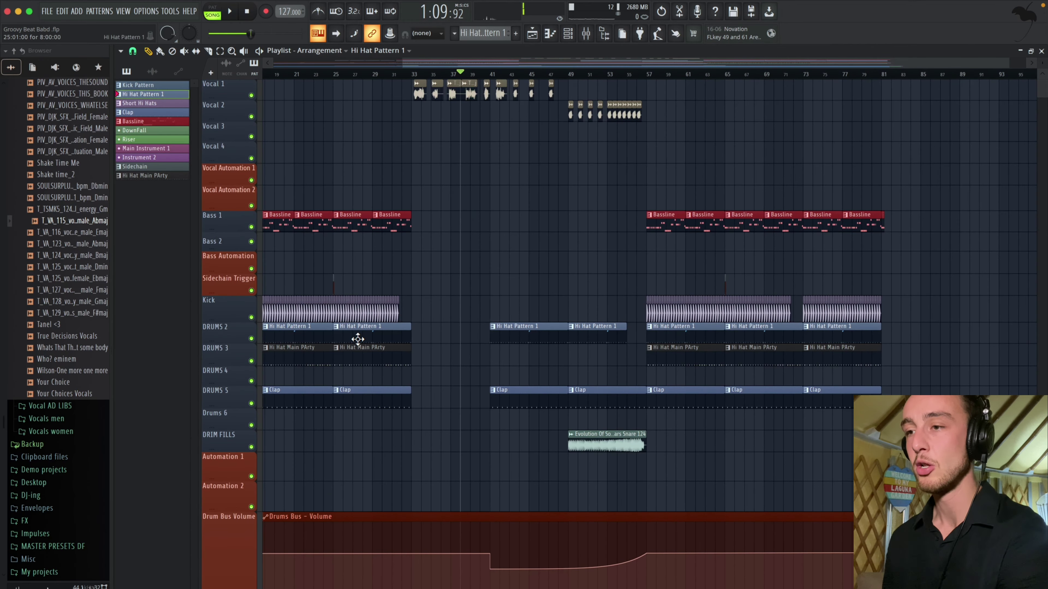
{"action": "scroll", "coordinate": [358, 341], "scroll_direction": "down", "scroll_amount": 5}
{"action": "scroll", "coordinate": [534, 309], "scroll_direction": "up", "scroll_amount": 2}
{"action": "scroll", "coordinate": [624, 430], "scroll_direction": "up", "scroll_amount": 1}
{"action": "scroll", "coordinate": [623, 430], "scroll_direction": "up", "scroll_amount": 3}
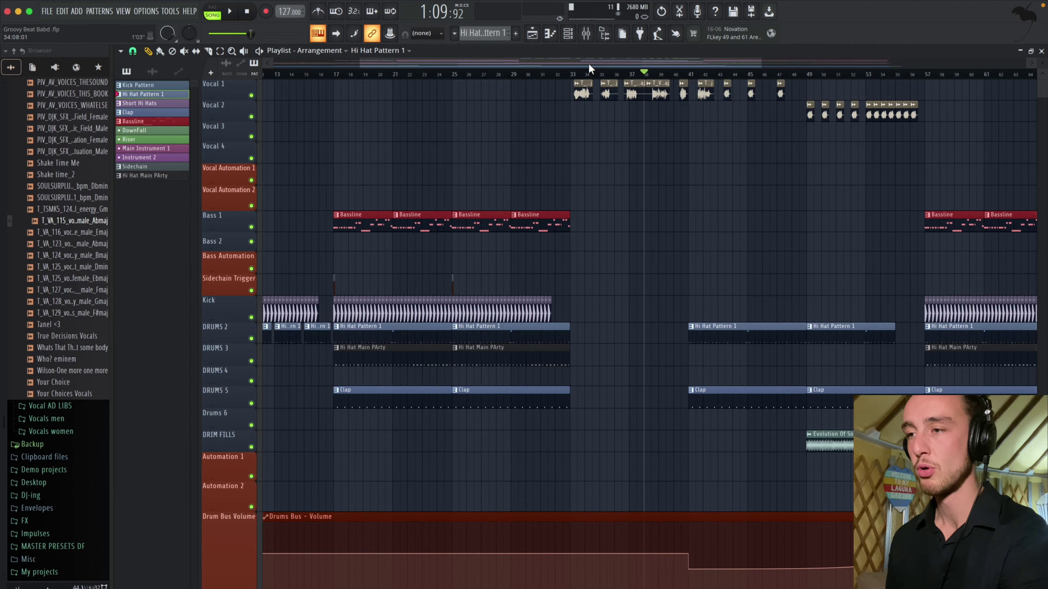
{"action": "key", "text": "space"}
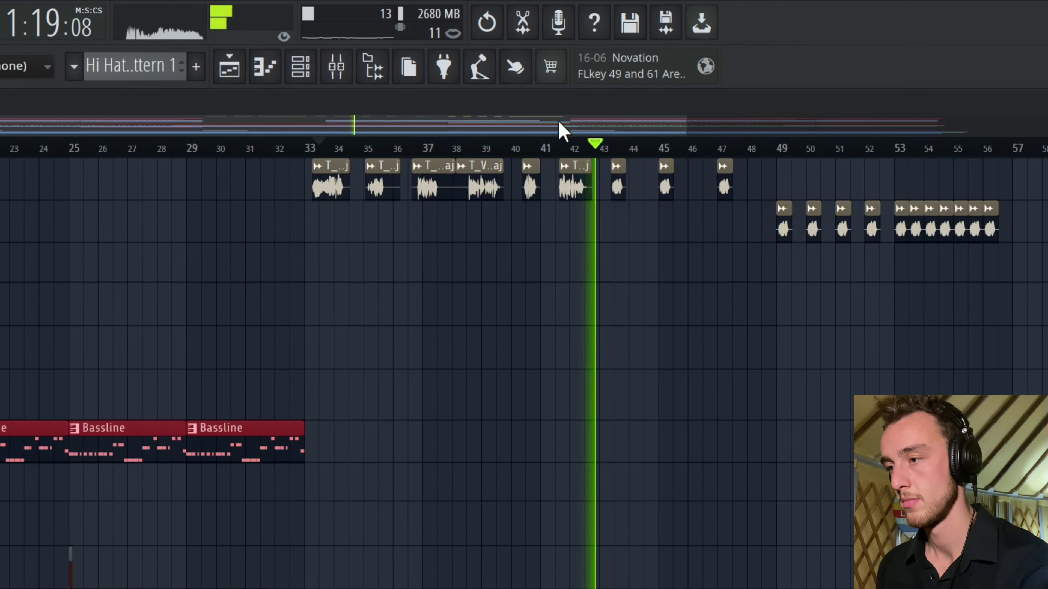
{"action": "left_click_drag", "start_coordinate": [561, 126], "coordinate": [630, 126]}
{"action": "scroll", "coordinate": [784, 289], "scroll_direction": "up", "scroll_amount": 2}
{"action": "scroll", "coordinate": [367, 267], "scroll_direction": "down", "scroll_amount": 5}
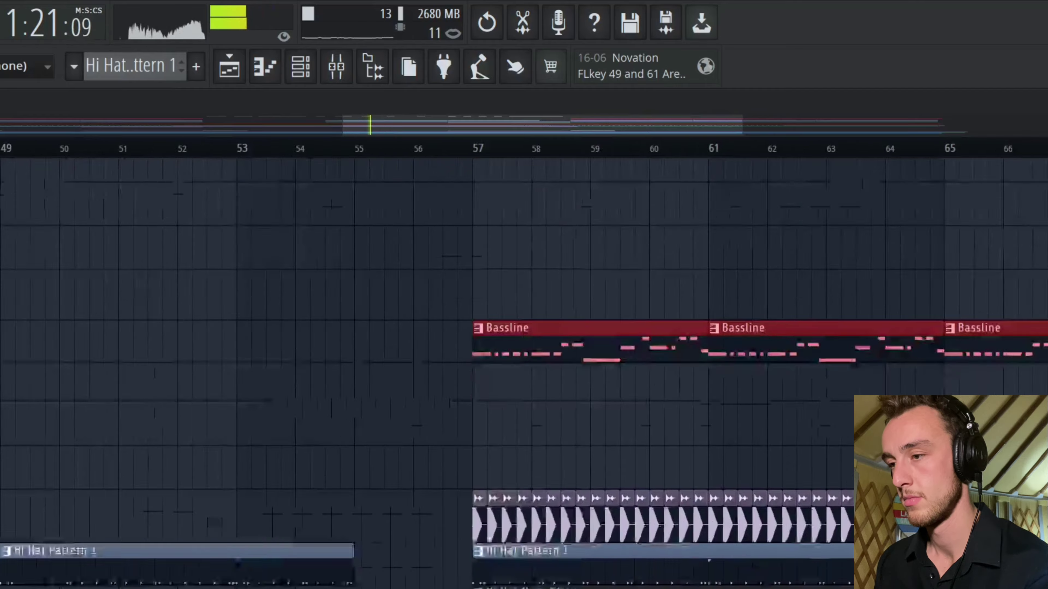
{"action": "scroll", "coordinate": [367, 266], "scroll_direction": "left", "scroll_amount": 3}
{"action": "scroll", "coordinate": [330, 315], "scroll_direction": "left", "scroll_amount": 3}
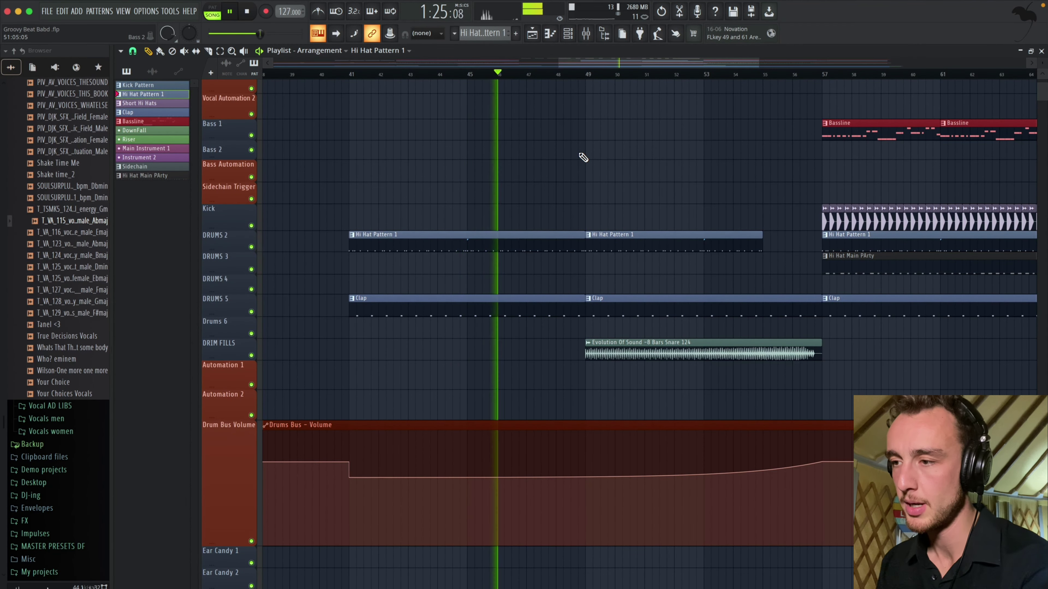
{"action": "scroll", "coordinate": [583, 157], "scroll_direction": "down", "scroll_amount": 8}
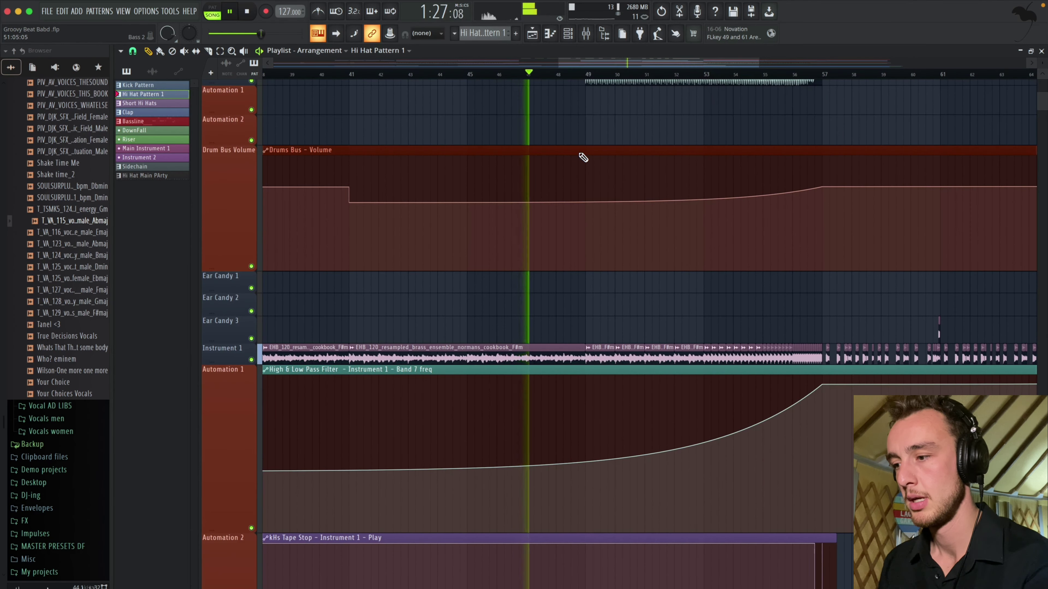
{"action": "scroll", "coordinate": [583, 157], "scroll_direction": "down", "scroll_amount": 6}
{"action": "scroll", "coordinate": [746, 285], "scroll_direction": "up", "scroll_amount": 2}
{"action": "scroll", "coordinate": [767, 309], "scroll_direction": "up", "scroll_amount": 3}
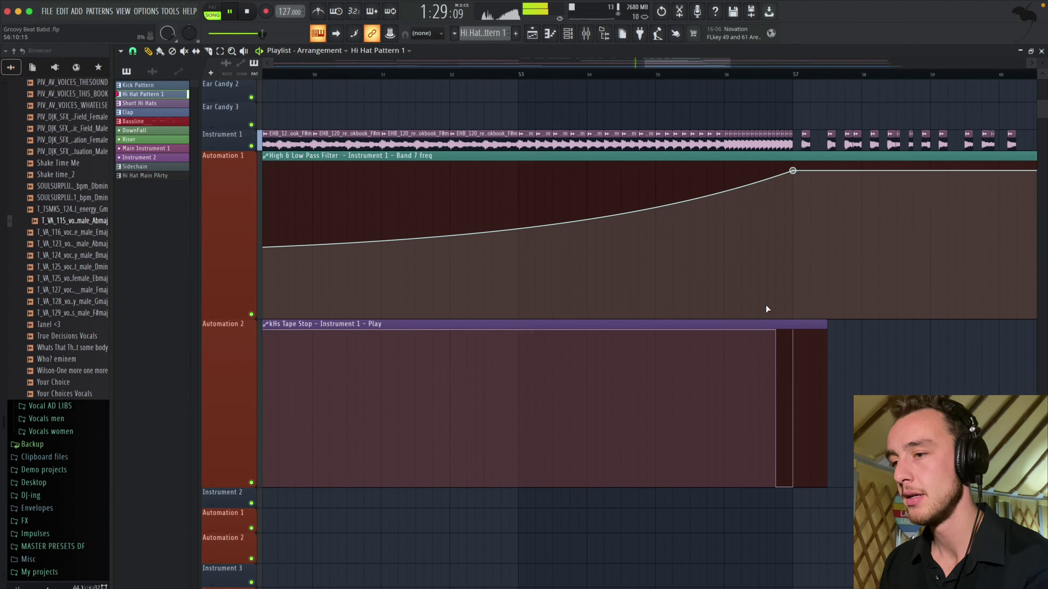
{"action": "scroll", "coordinate": [708, 85], "scroll_direction": "up", "scroll_amount": 1}
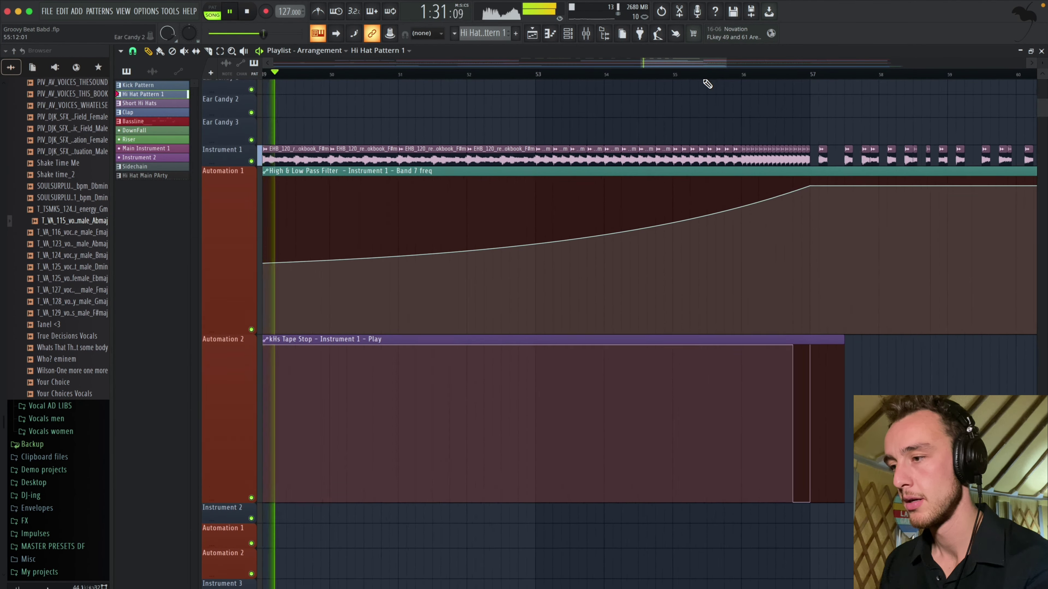
{"action": "scroll", "coordinate": [707, 85], "scroll_direction": "down", "scroll_amount": 1}
{"action": "key", "text": "space"}
{"action": "scroll", "coordinate": [686, 149], "scroll_direction": "down", "scroll_amount": 10}
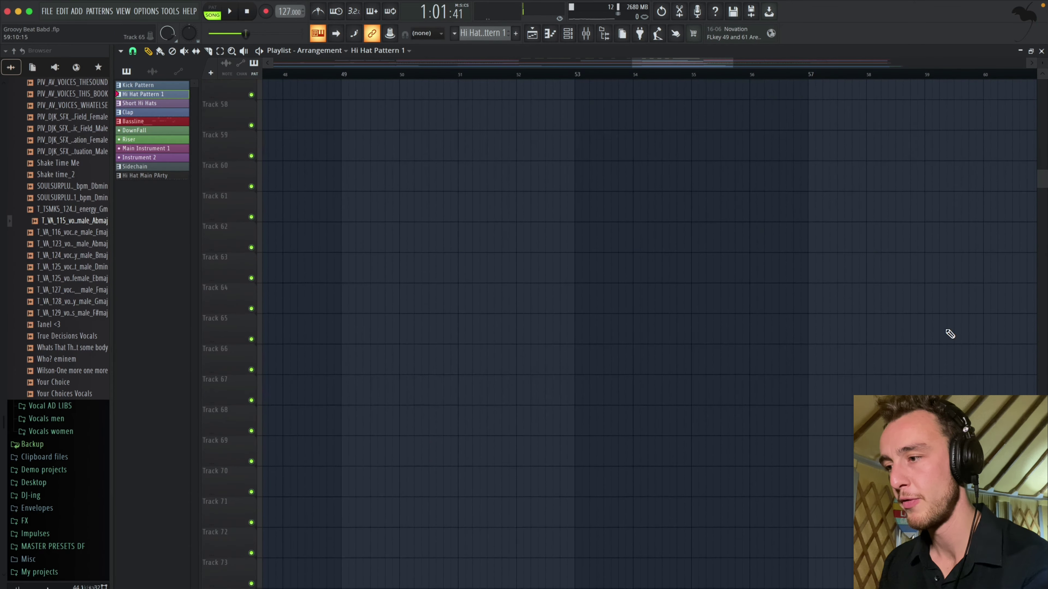
{"action": "scroll", "coordinate": [611, 308], "scroll_direction": "up", "scroll_amount": 4}
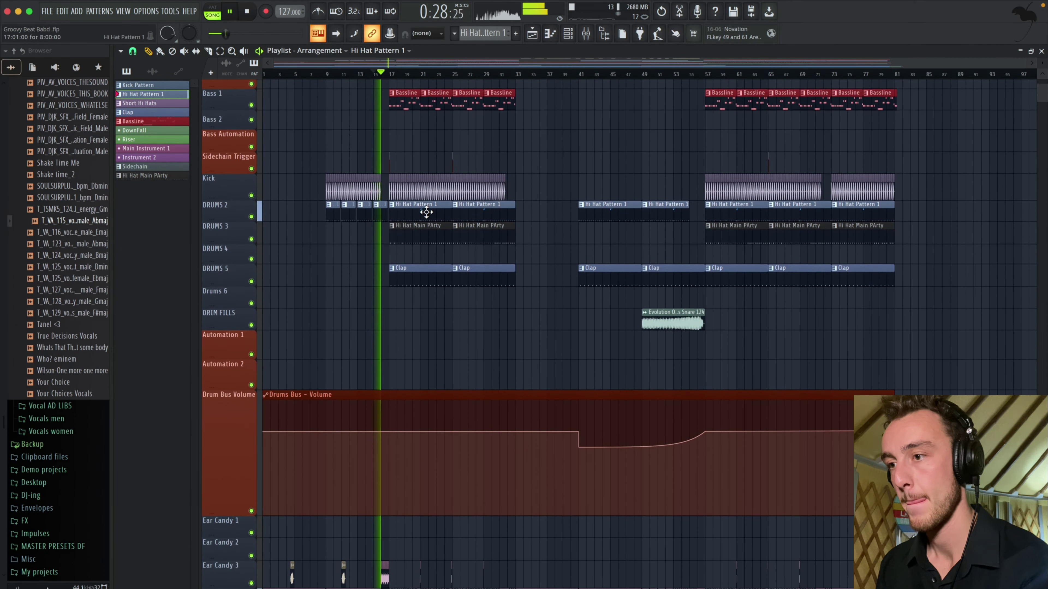
{"action": "scroll", "coordinate": [383, 237], "scroll_direction": "down", "scroll_amount": 3}
{"action": "scroll", "coordinate": [383, 238], "scroll_direction": "up", "scroll_amount": 6}
{"action": "key", "text": "space"}
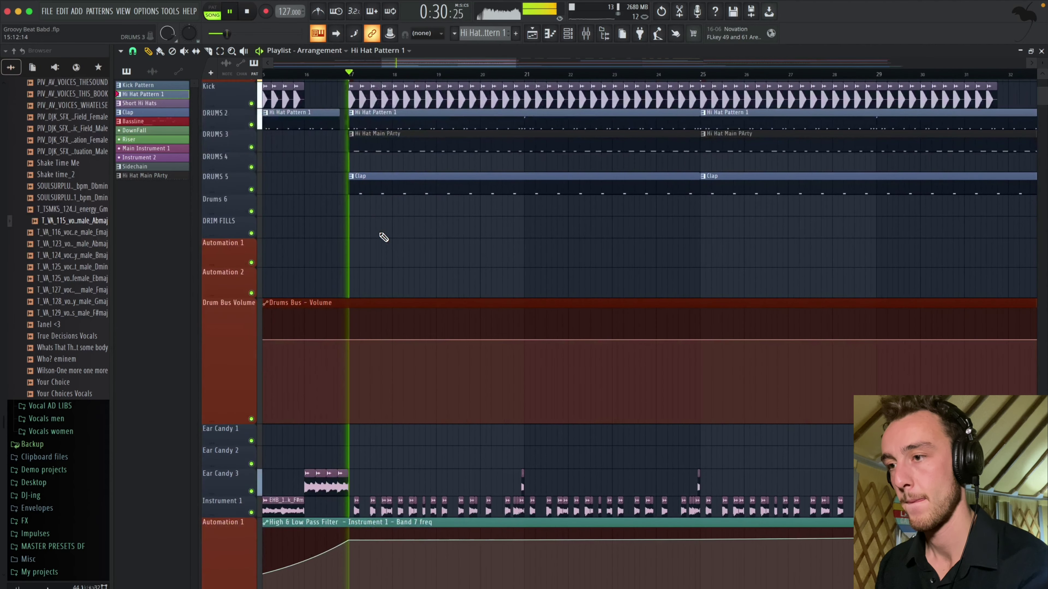
{"action": "scroll", "coordinate": [383, 237], "scroll_direction": "down", "scroll_amount": 3}
{"action": "scroll", "coordinate": [383, 237], "scroll_direction": "up", "scroll_amount": 4}
{"action": "key", "text": "space"}
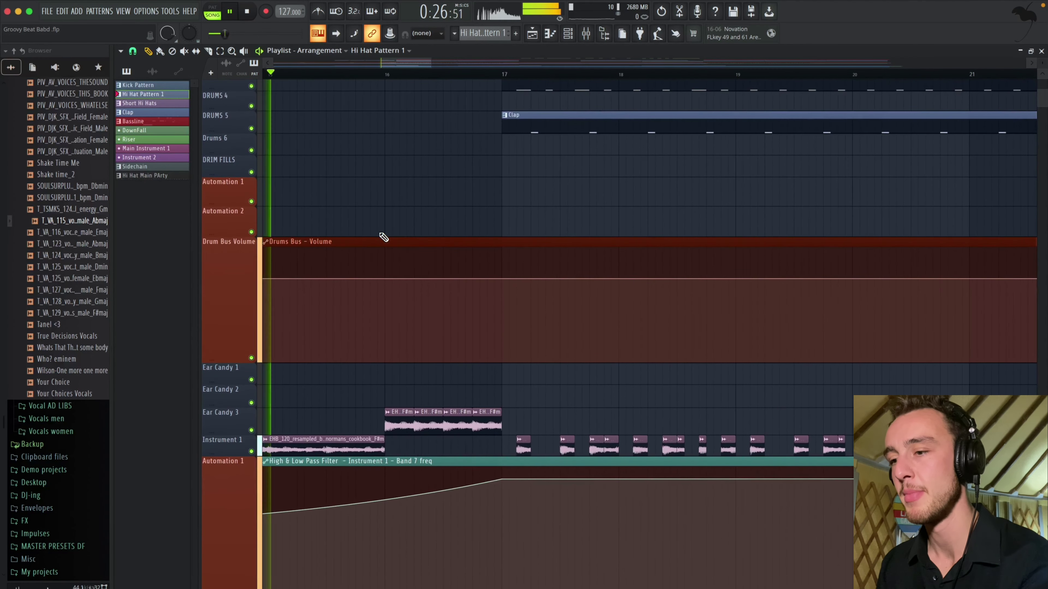
{"action": "scroll", "coordinate": [432, 260], "scroll_direction": "up", "scroll_amount": 1}
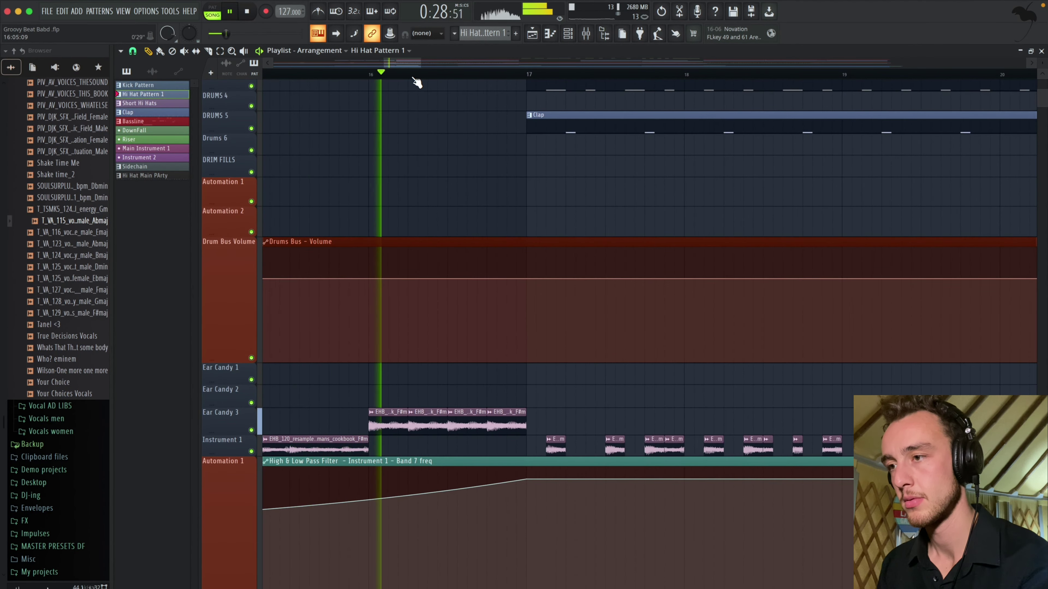
{"action": "key", "text": "space"}
Step: Audition the kHs Tape Stop and create an automation clip for its play state
{"action": "left_click", "coordinate": [593, 28]}
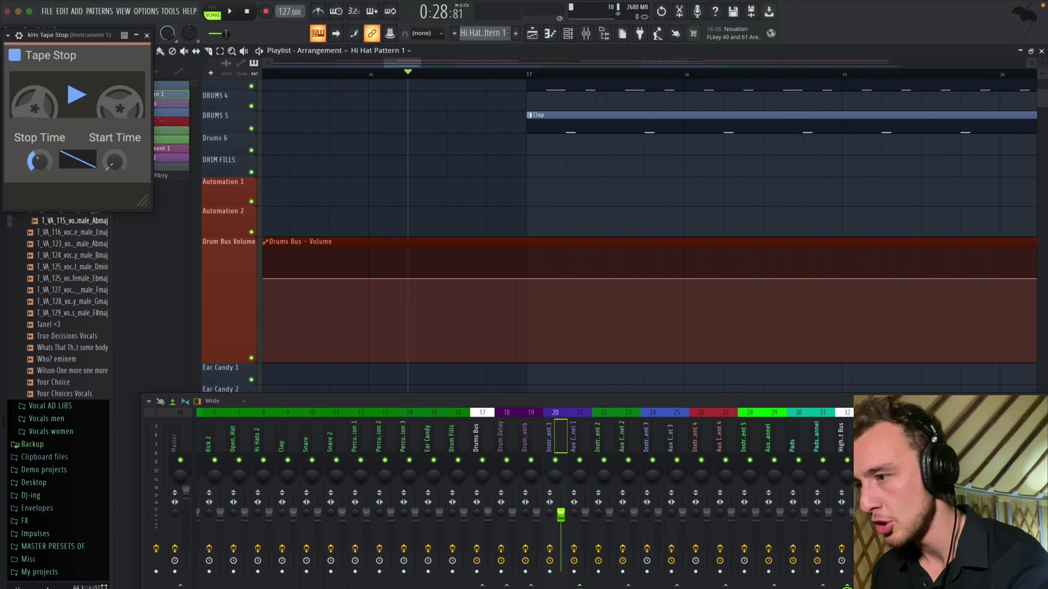
{"action": "left_click_drag", "start_coordinate": [95, 35], "coordinate": [396, 117]}
{"action": "key", "text": "space"}
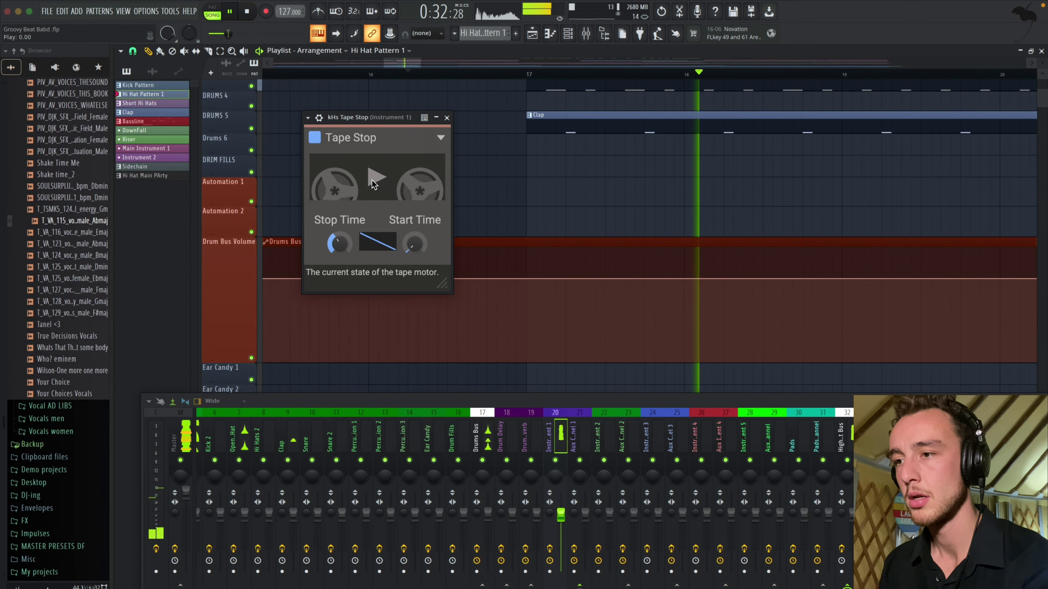
{"action": "key", "text": "space"}
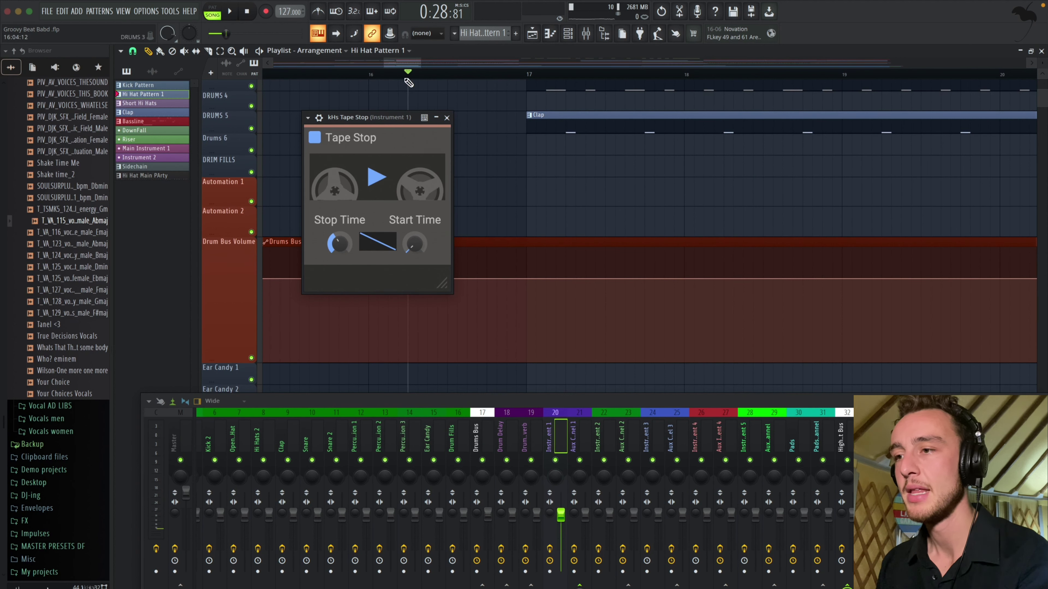
{"action": "left_click", "coordinate": [388, 36]}
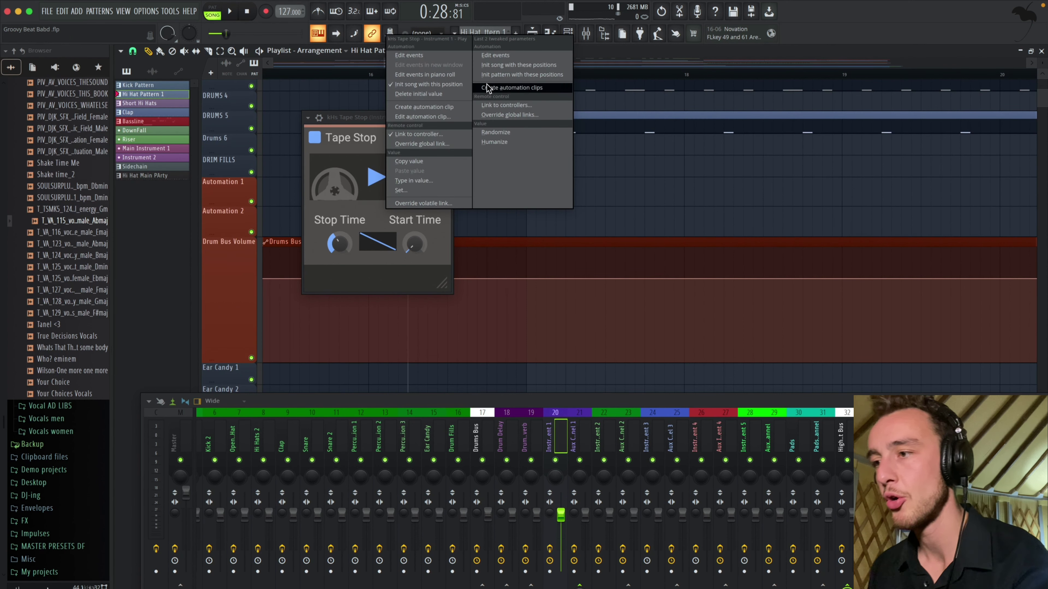
{"action": "left_click", "coordinate": [594, 67]}
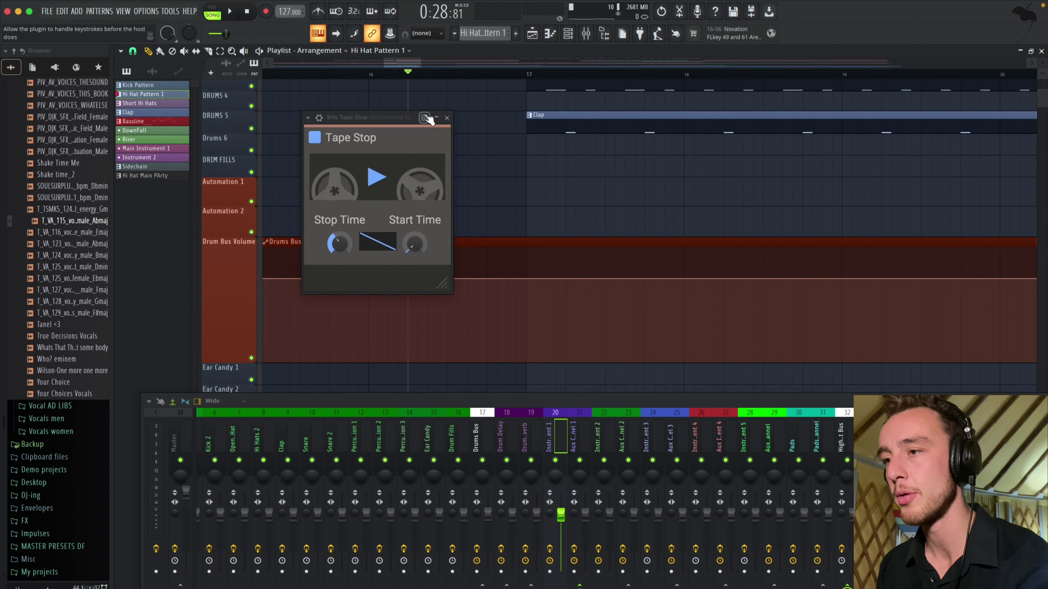
{"action": "left_click", "coordinate": [446, 118]}
Step: Play back the tape-stop dip before bar 17, then stop
{"action": "scroll", "coordinate": [446, 122], "scroll_direction": "down", "scroll_amount": 5}
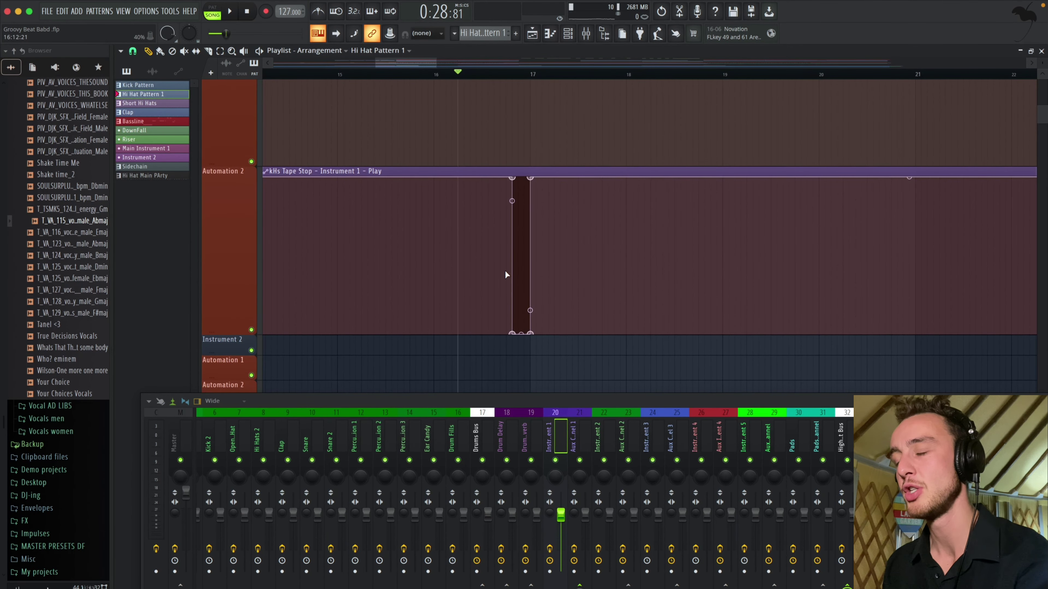
{"action": "scroll", "coordinate": [505, 270], "scroll_direction": "up", "scroll_amount": 1}
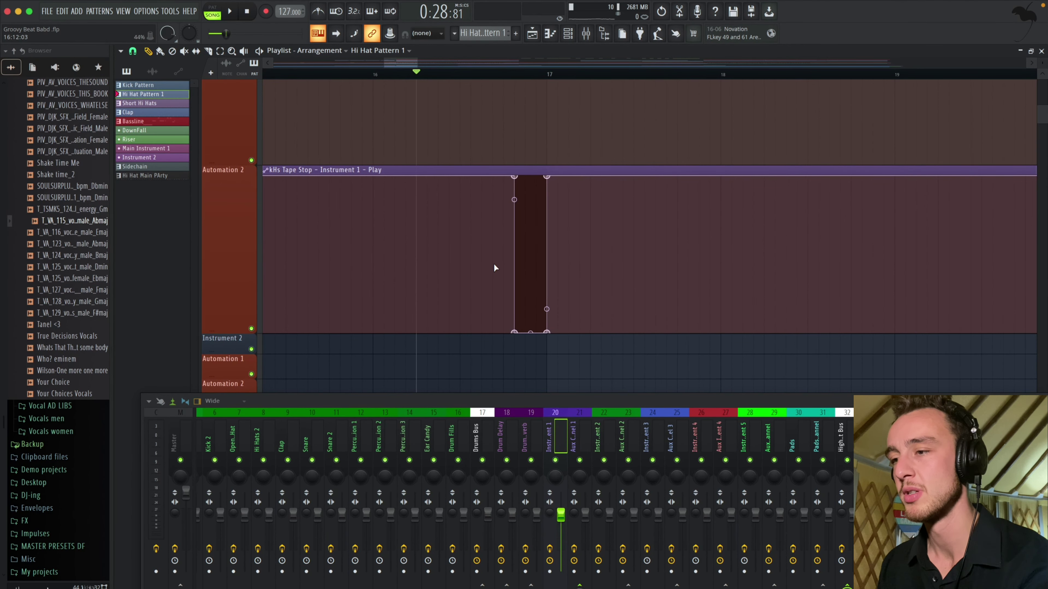
{"action": "key", "text": "space"}
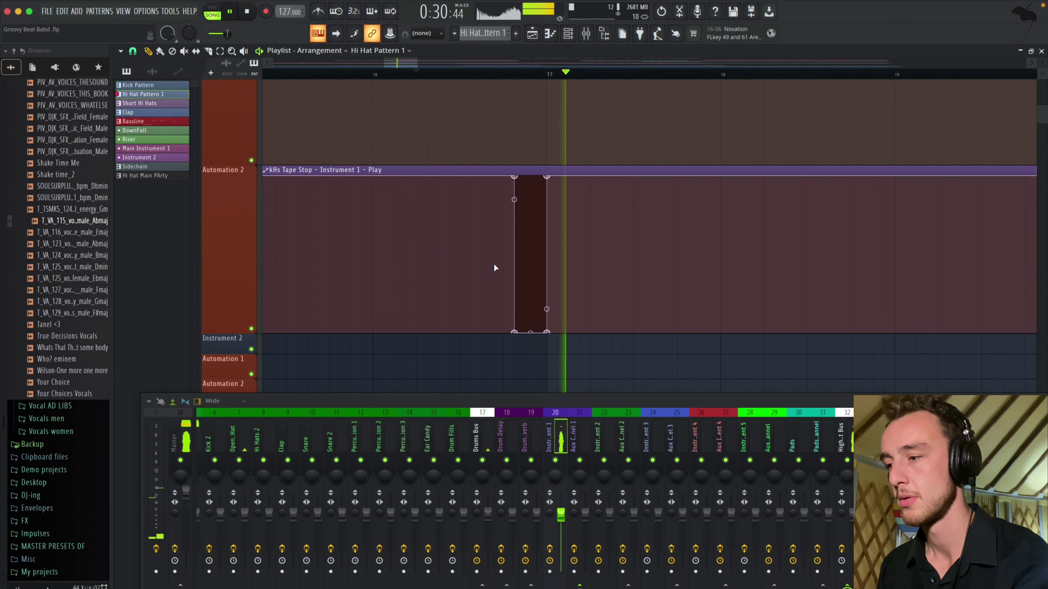
{"action": "key", "text": "space"}
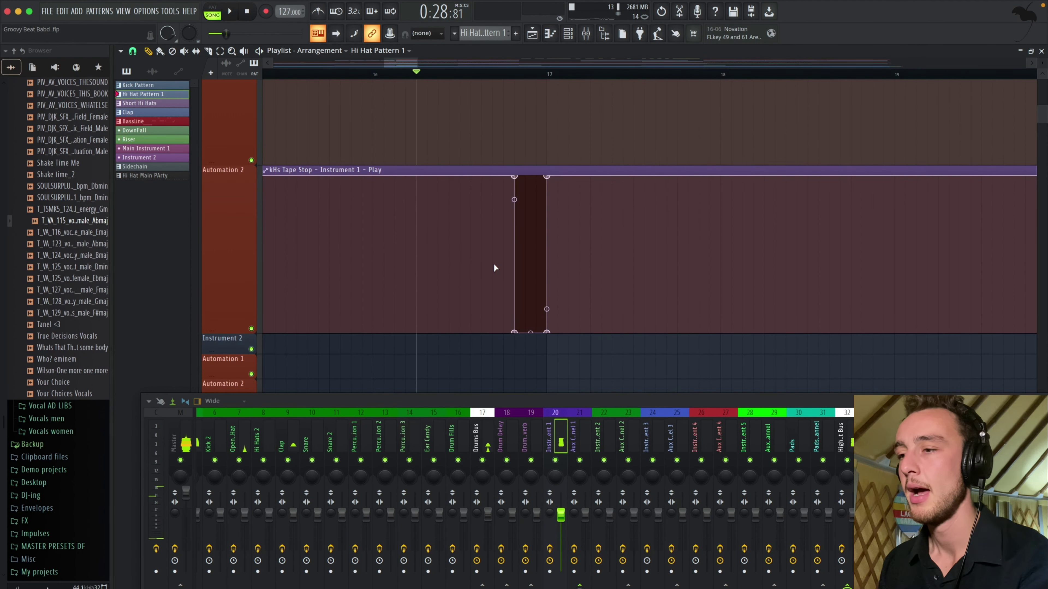
{"action": "scroll", "coordinate": [494, 264], "scroll_direction": "down", "scroll_amount": 5}
{"action": "scroll", "coordinate": [494, 264], "scroll_direction": "up", "scroll_amount": 3}
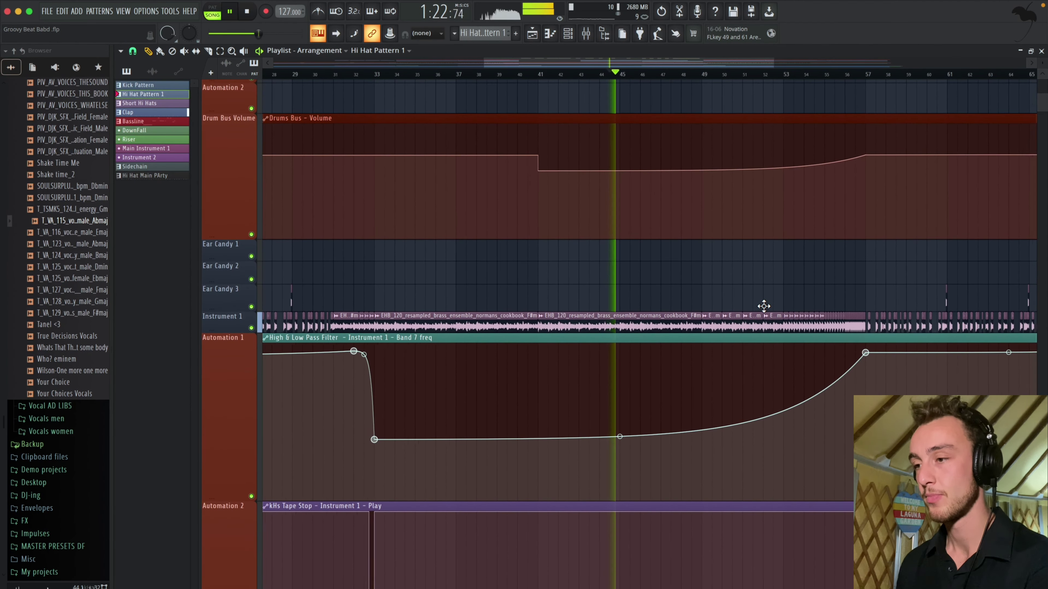
{"action": "scroll", "coordinate": [764, 306], "scroll_direction": "up", "scroll_amount": 1}
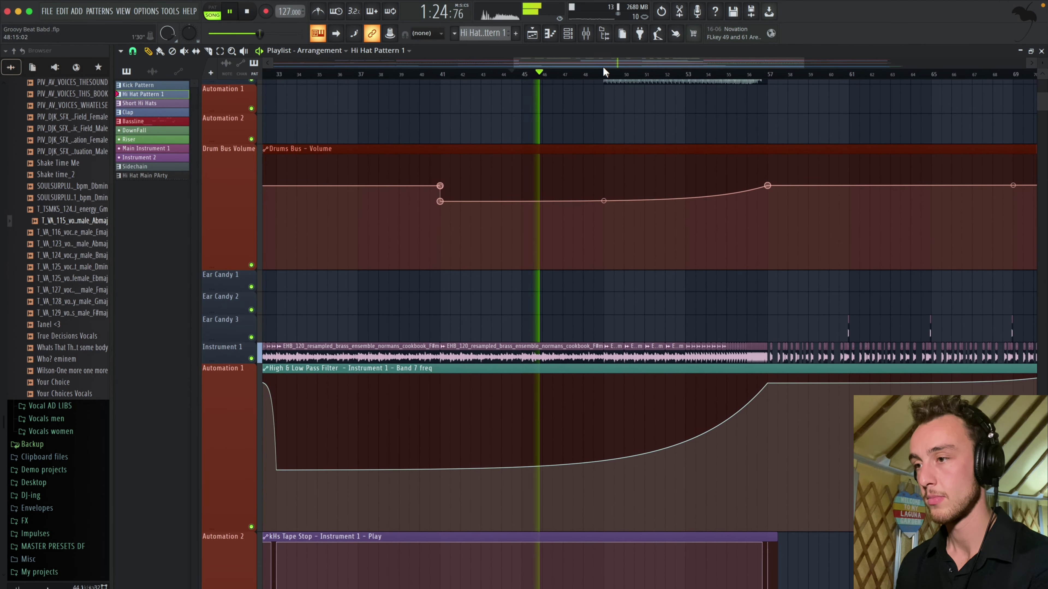
{"action": "scroll", "coordinate": [665, 187], "scroll_direction": "up", "scroll_amount": 4}
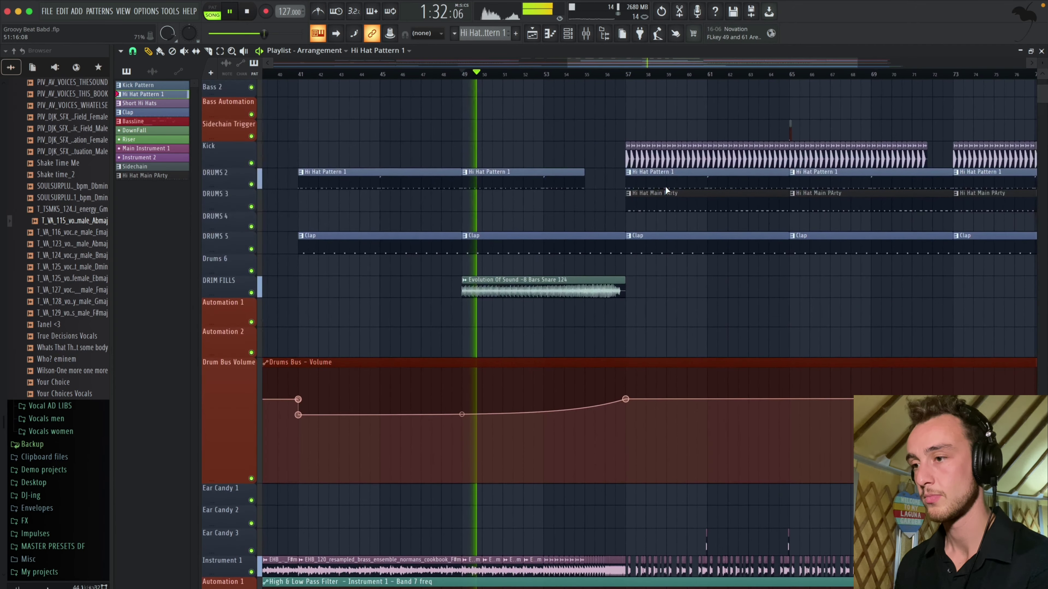
{"action": "scroll", "coordinate": [552, 374], "scroll_direction": "down", "scroll_amount": 2}
{"action": "scroll", "coordinate": [552, 374], "scroll_direction": "down", "scroll_amount": 10}
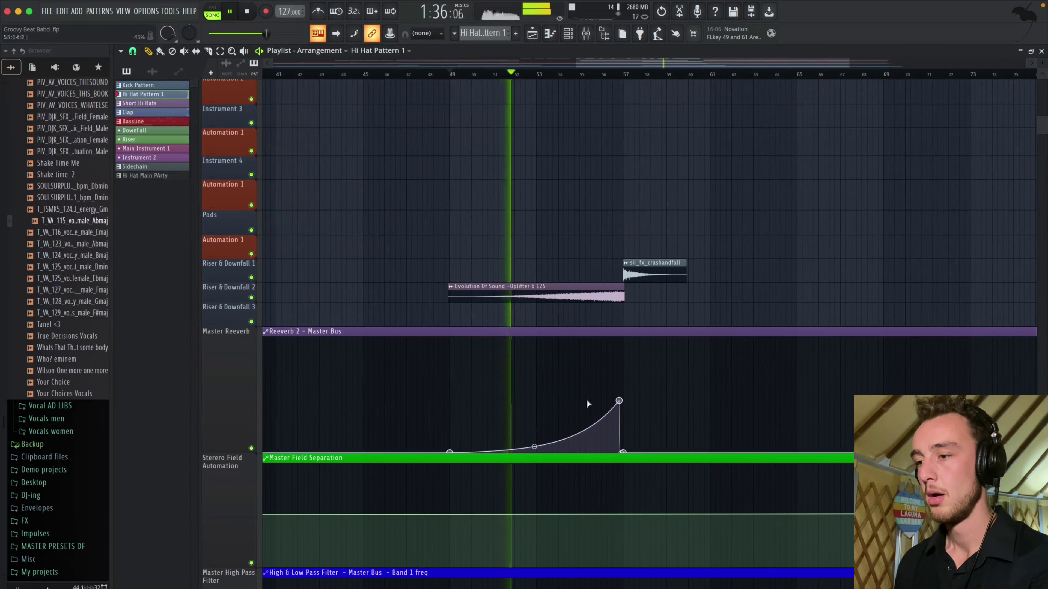
{"action": "scroll", "coordinate": [610, 403], "scroll_direction": "up", "scroll_amount": 3}
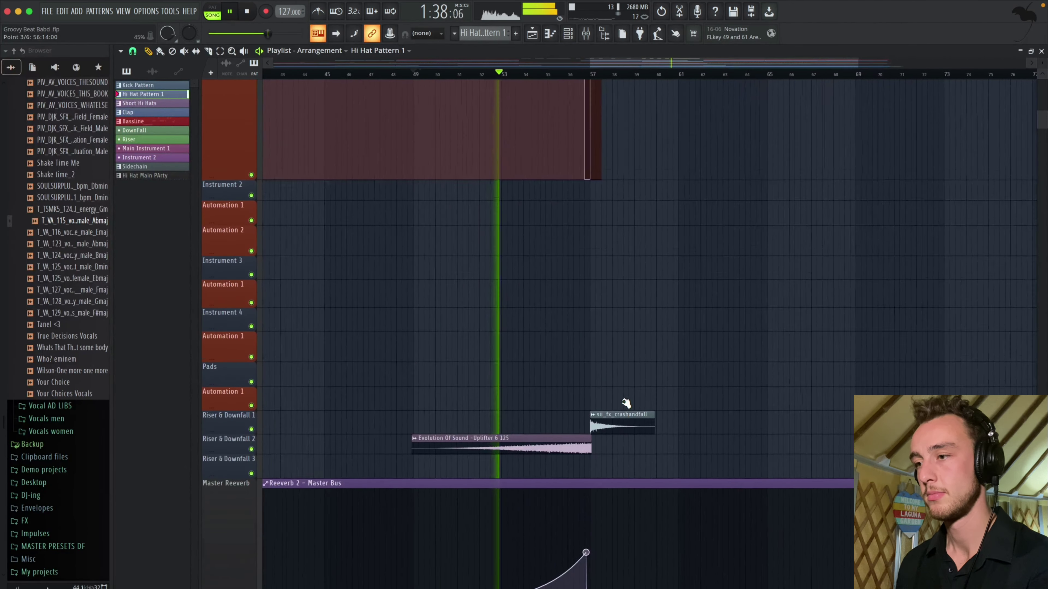
{"action": "scroll", "coordinate": [626, 402], "scroll_direction": "up", "scroll_amount": 8}
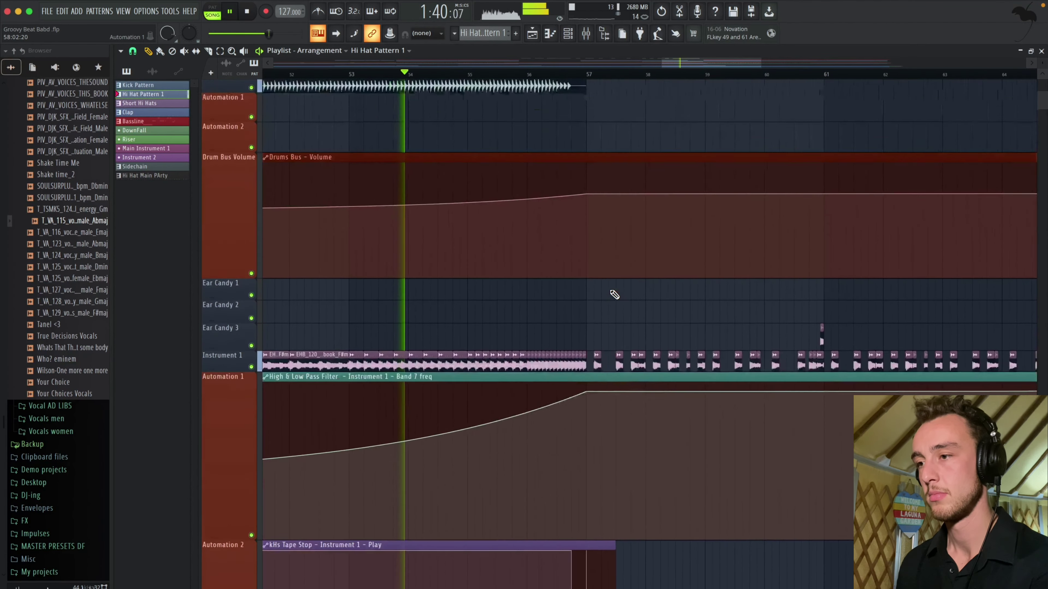
{"action": "scroll", "coordinate": [614, 295], "scroll_direction": "up", "scroll_amount": 5}
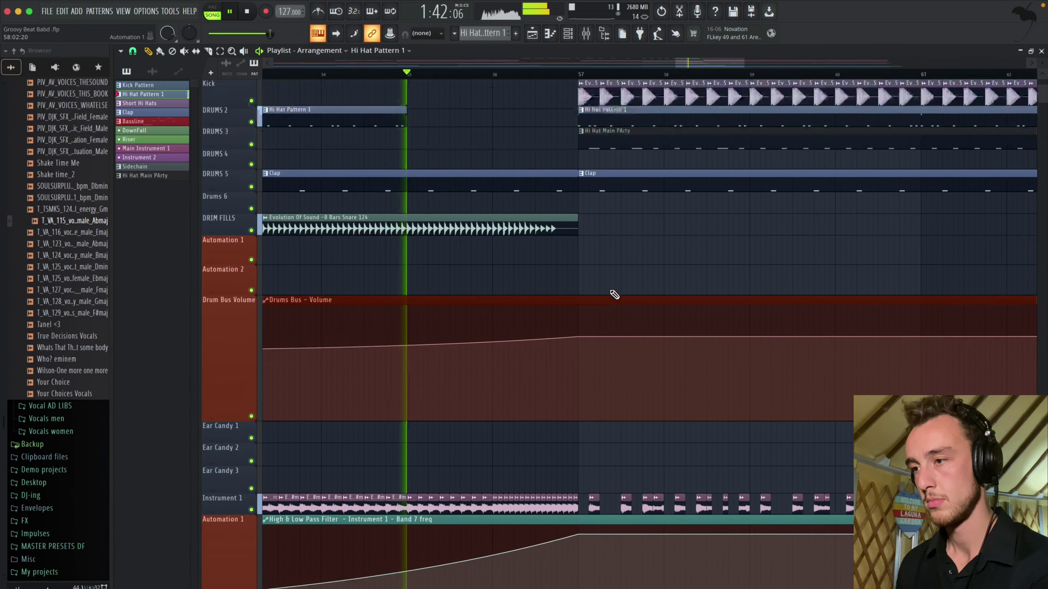
{"action": "scroll", "coordinate": [614, 294], "scroll_direction": "up", "scroll_amount": 3}
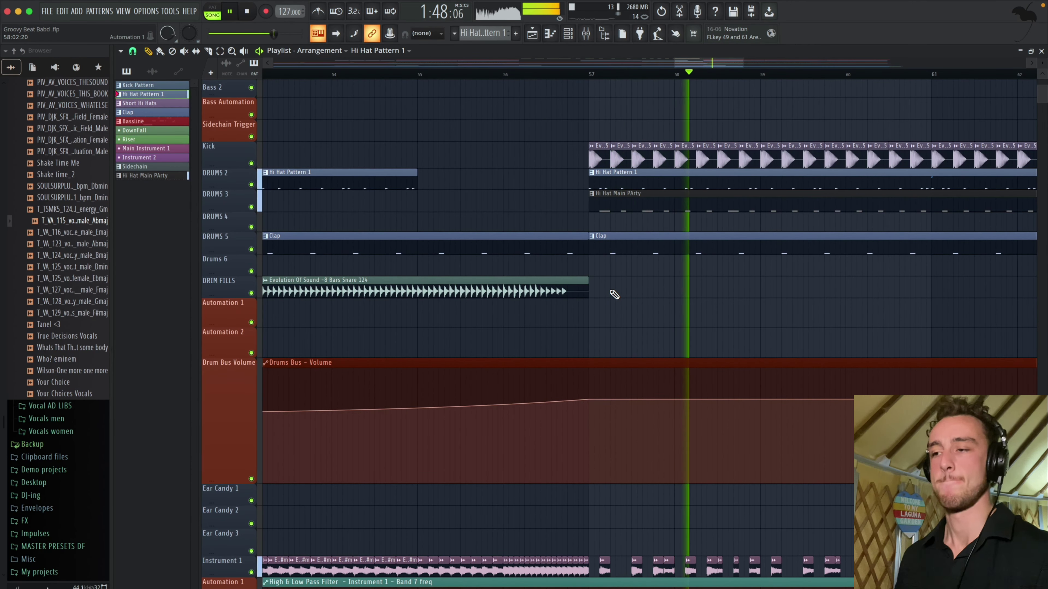
{"action": "scroll", "coordinate": [614, 295], "scroll_direction": "down", "scroll_amount": 2}
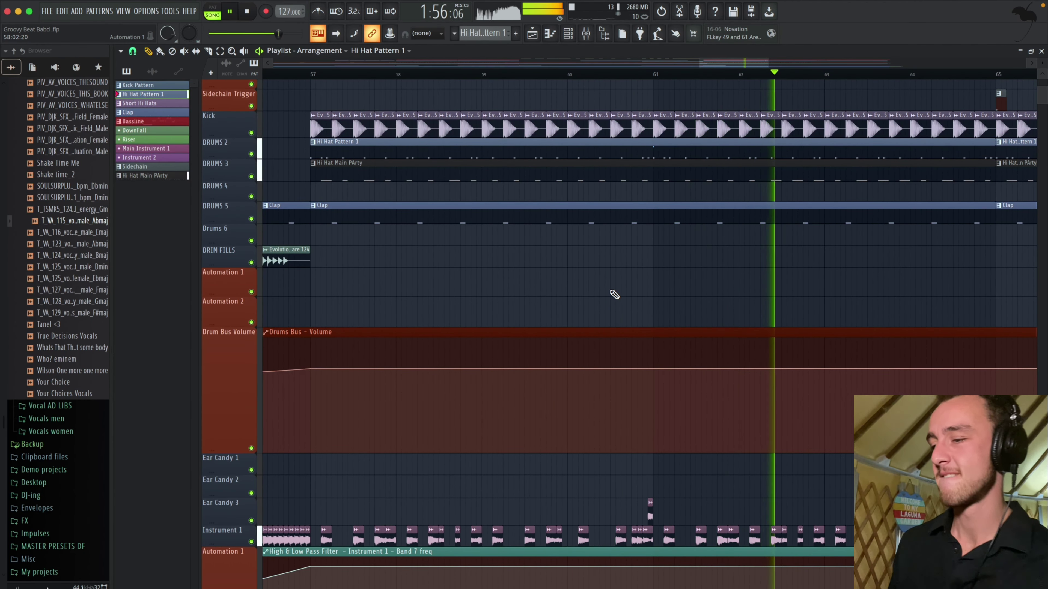
{"action": "scroll", "coordinate": [614, 294], "scroll_direction": "down", "scroll_amount": 6}
{"action": "scroll", "coordinate": [614, 294], "scroll_direction": "up", "scroll_amount": 1}
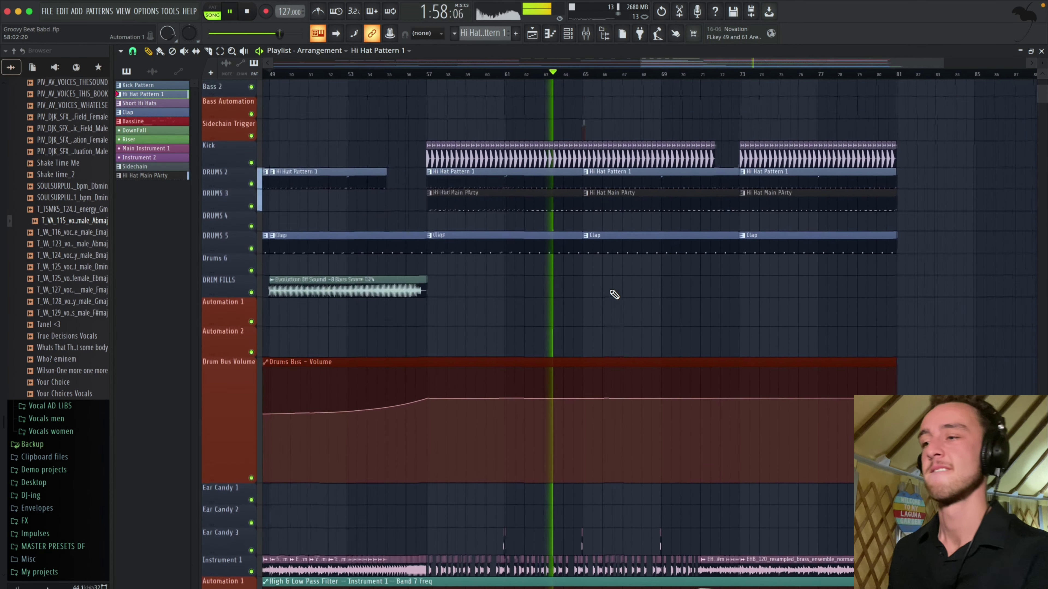
{"action": "scroll", "coordinate": [614, 294], "scroll_direction": "up", "scroll_amount": 2}
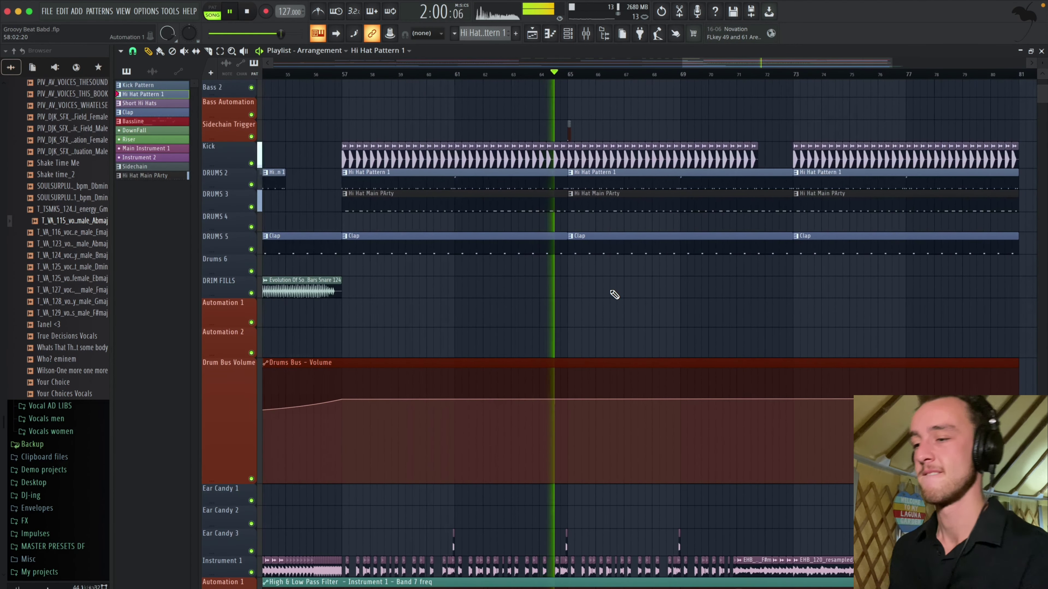
{"action": "scroll", "coordinate": [614, 294], "scroll_direction": "up", "scroll_amount": 3}
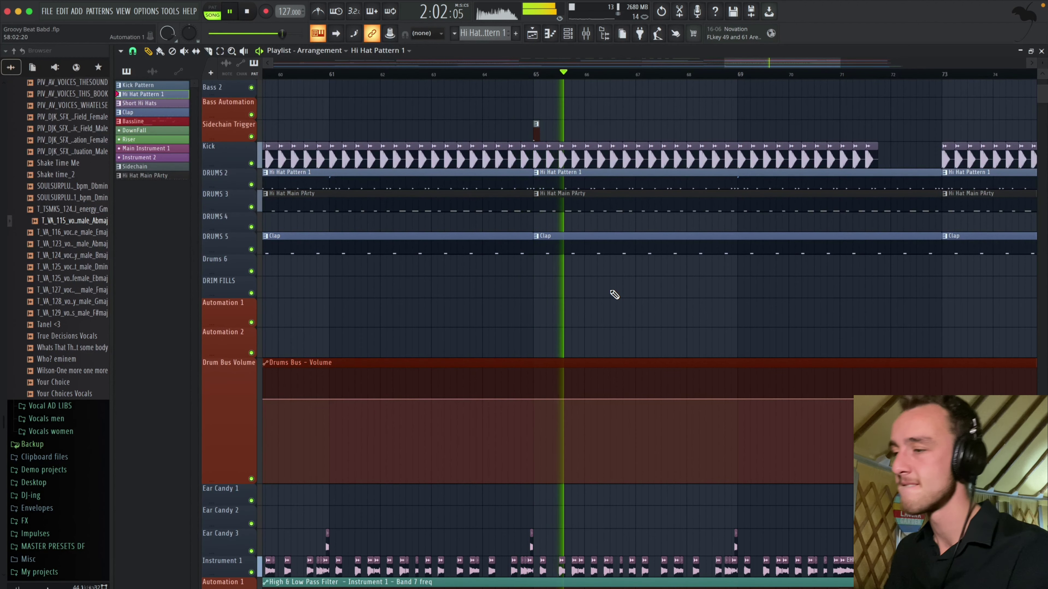
Step: Stop playback and set the song position to bar 80
{"action": "key", "text": "space"}
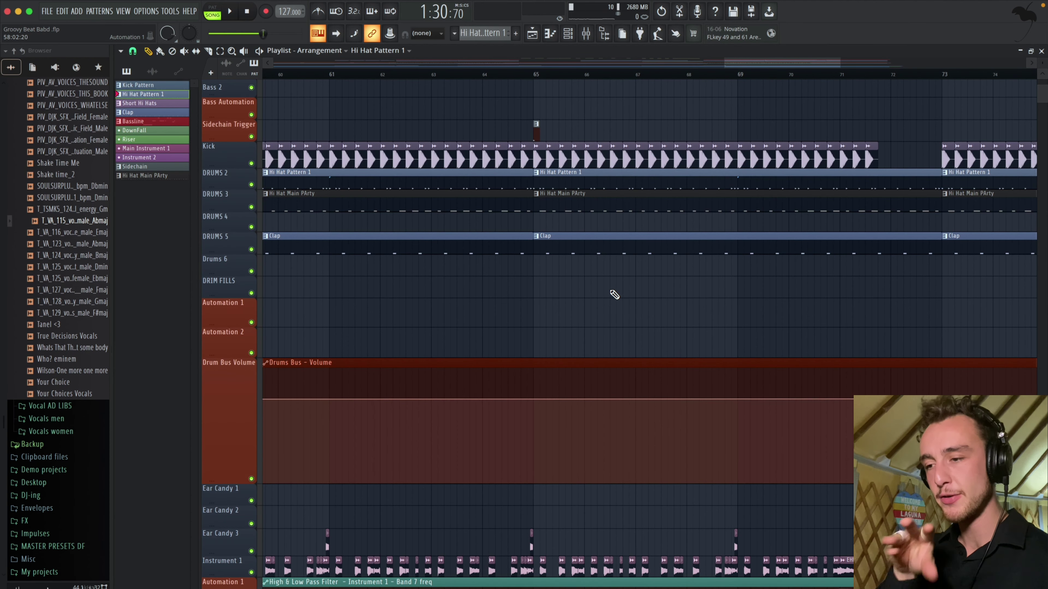
{"action": "scroll", "coordinate": [614, 294], "scroll_direction": "down", "scroll_amount": 5}
{"action": "scroll", "coordinate": [602, 295], "scroll_direction": "up", "scroll_amount": 5}
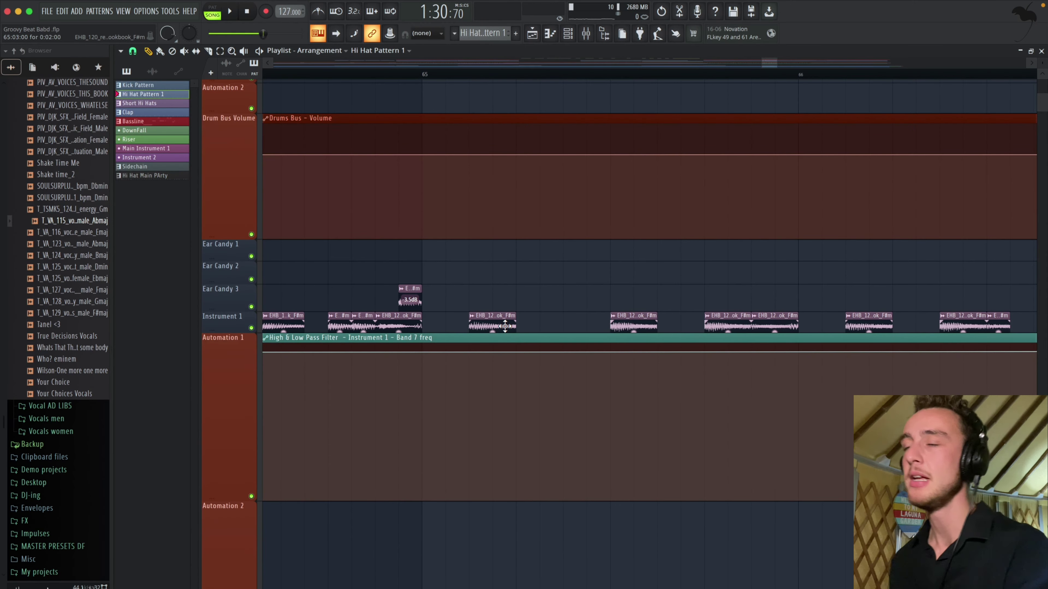
{"action": "scroll", "coordinate": [505, 326], "scroll_direction": "down", "scroll_amount": 10}
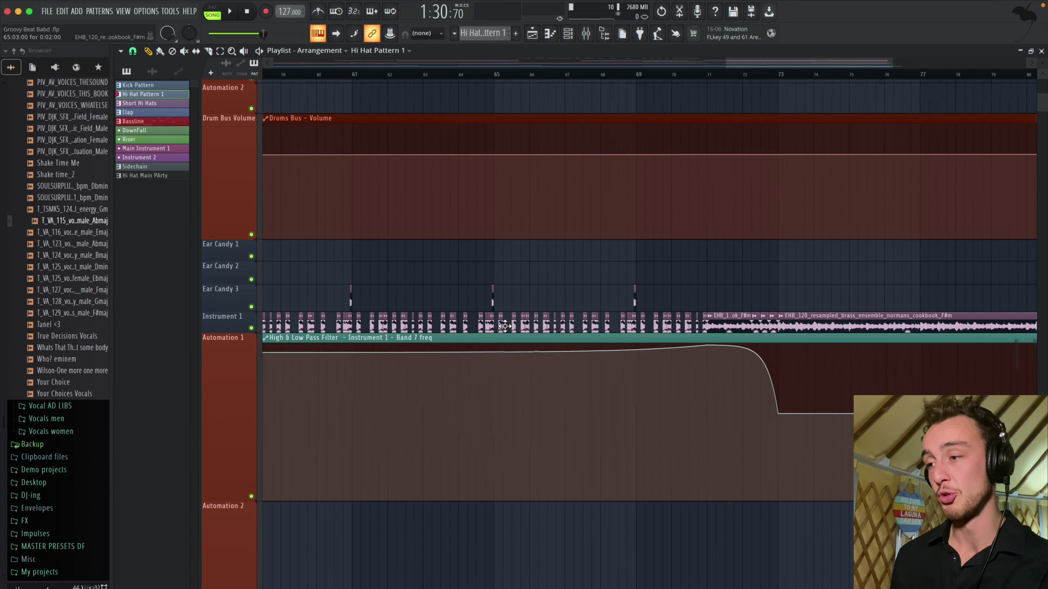
{"action": "left_click", "coordinate": [648, 74]}
Step: Remove the stray Hi Hat Pattern 1 clip and move the song position to bar 81
{"action": "scroll", "coordinate": [680, 71], "scroll_direction": "left", "scroll_amount": 1}
{"action": "left_click", "coordinate": [698, 81]}
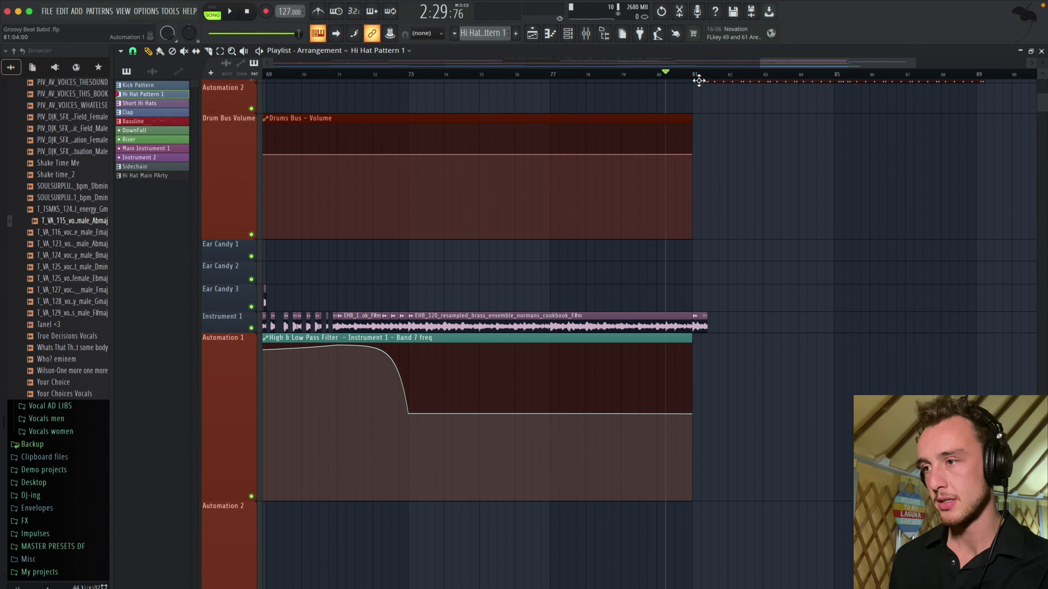
{"action": "right_click", "coordinate": [698, 80]}
{"action": "scroll", "coordinate": [697, 74], "scroll_direction": "left", "scroll_amount": 1}
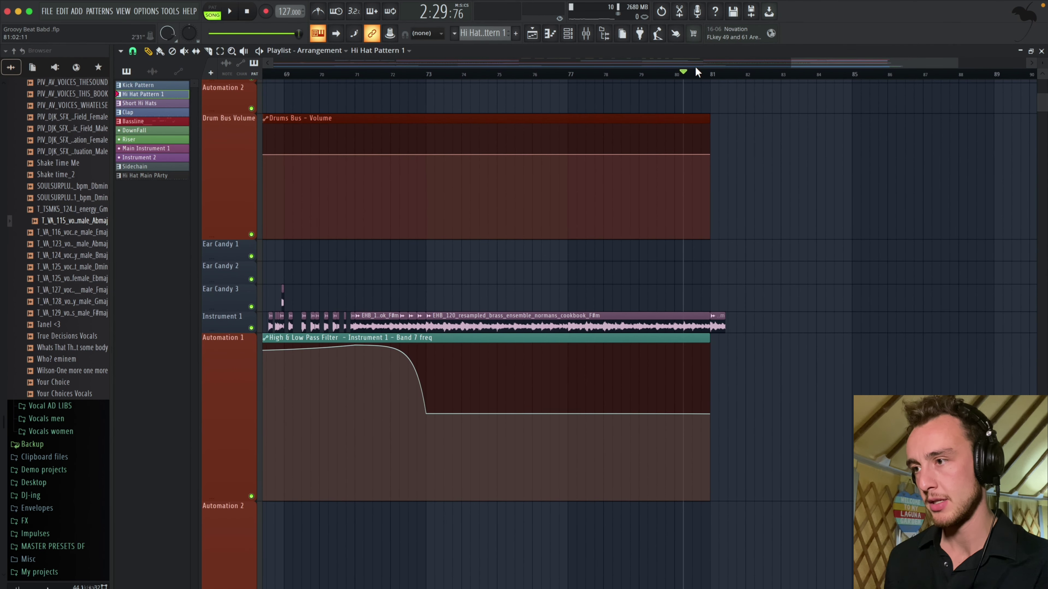
{"action": "left_click", "coordinate": [711, 75]}
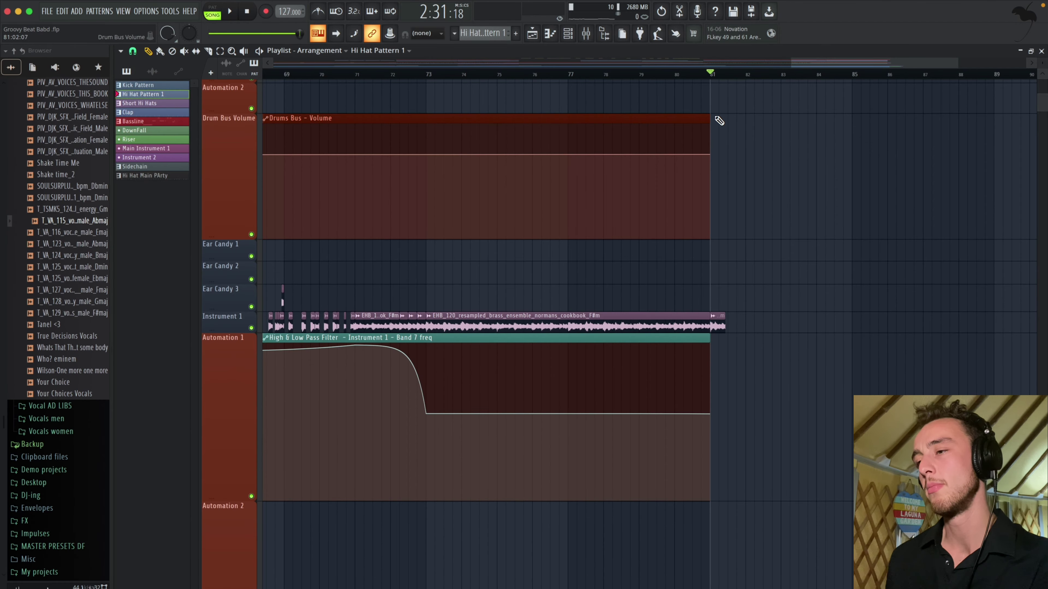
{"action": "scroll", "coordinate": [719, 120], "scroll_direction": "down", "scroll_amount": 6}
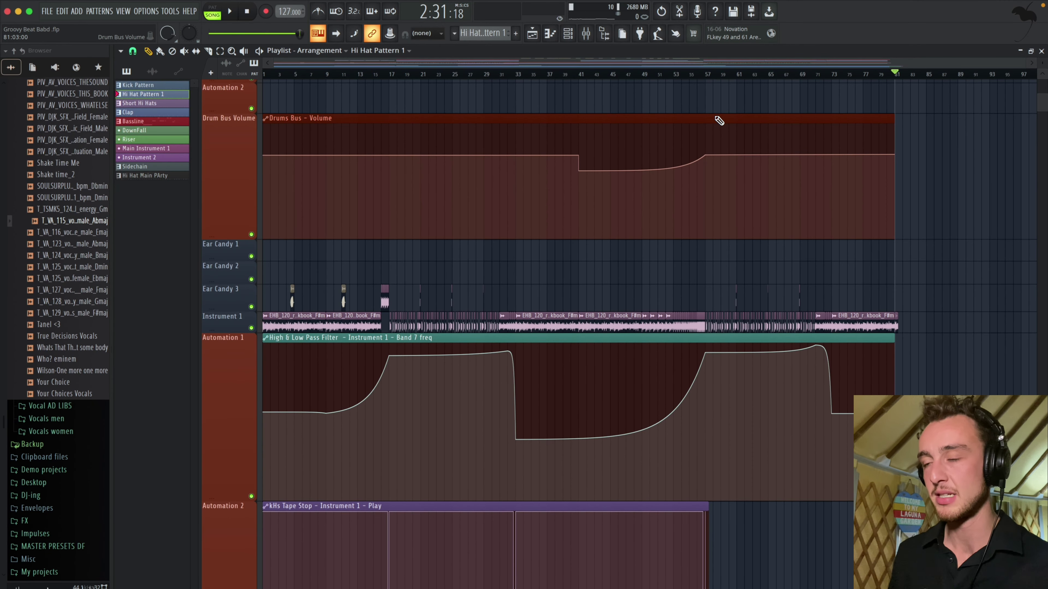
{"action": "scroll", "coordinate": [626, 187], "scroll_direction": "up", "scroll_amount": 5}
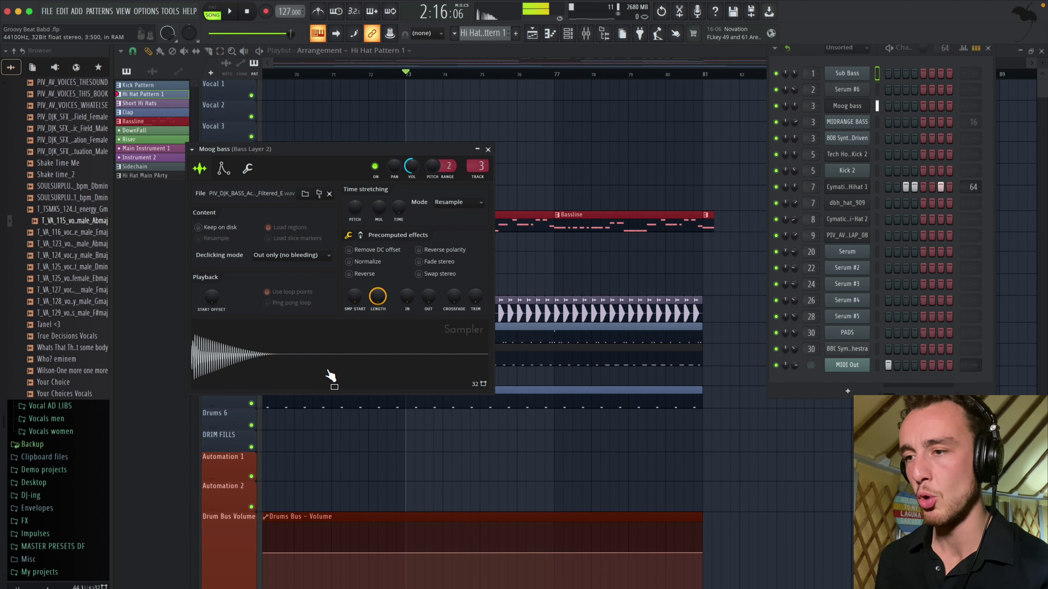
{"action": "left_click", "coordinate": [487, 149]}
{"action": "left_click", "coordinate": [990, 49]}
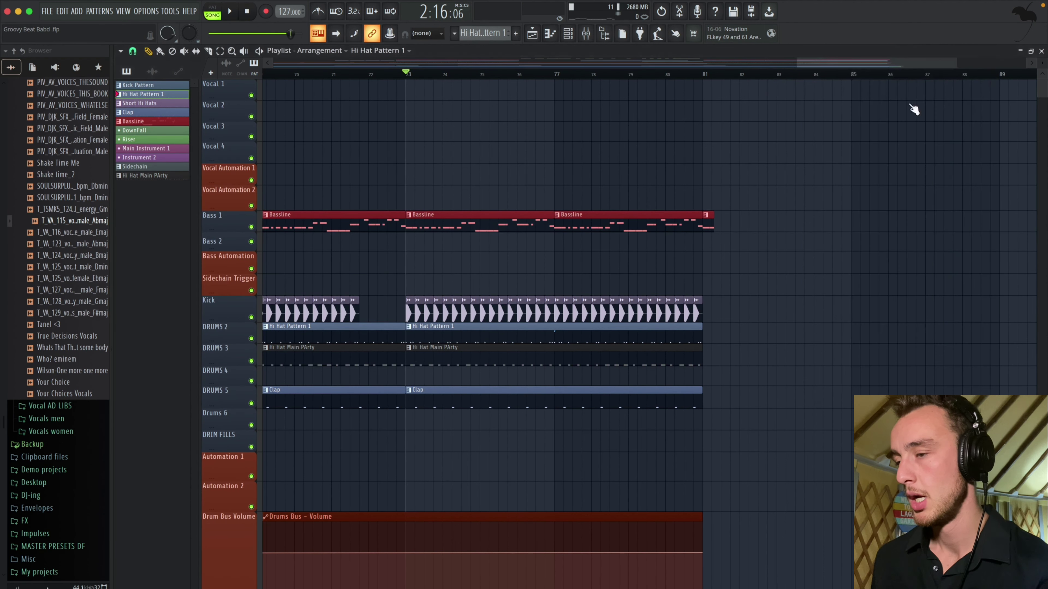
{"action": "scroll", "coordinate": [665, 305], "scroll_direction": "down", "scroll_amount": 2}
{"action": "scroll", "coordinate": [658, 303], "scroll_direction": "down", "scroll_amount": 3}
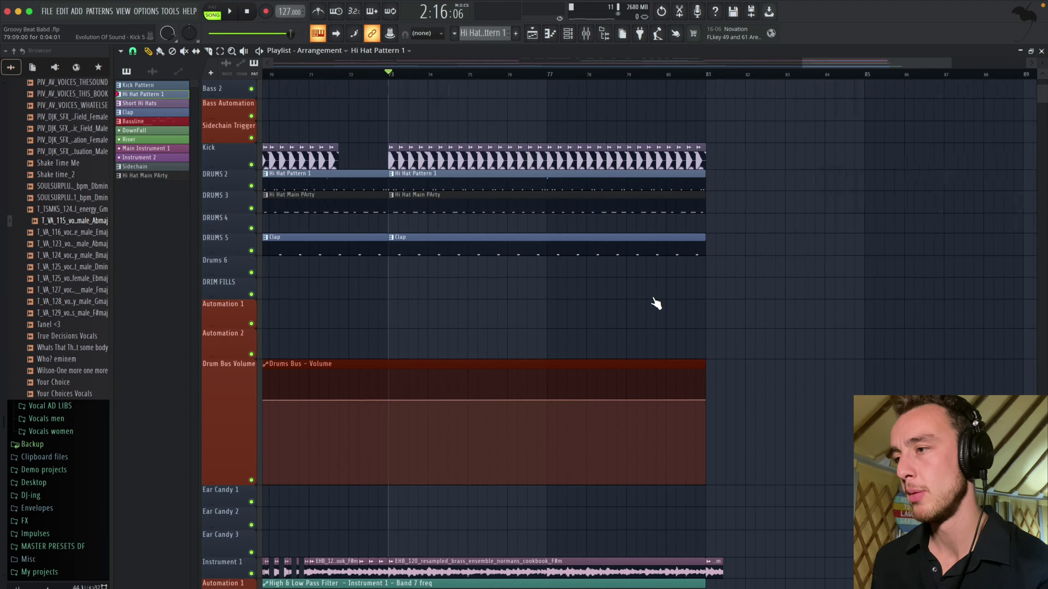